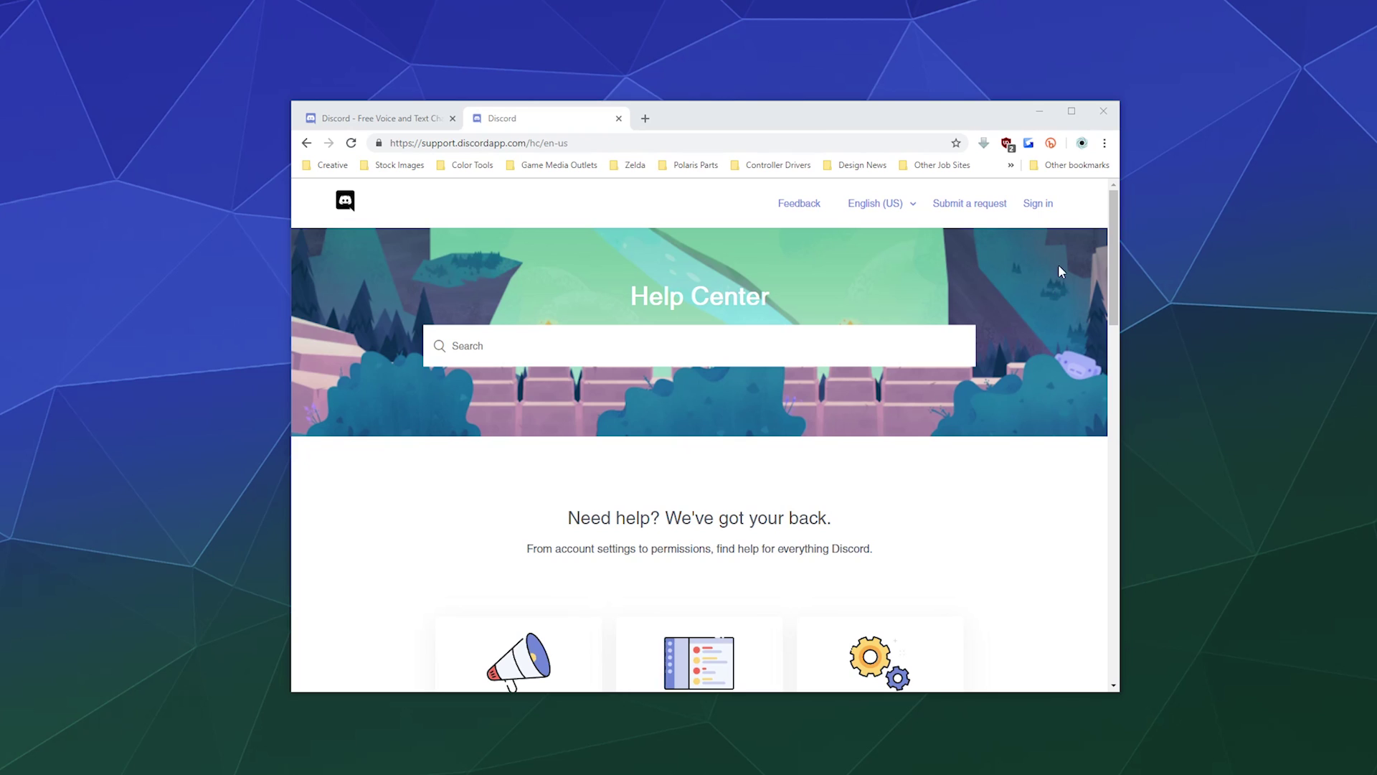
Open the Help Center's request form and set the help category to Trust & Safety.
{"action": "scroll", "coordinate": [980, 340], "scroll_direction": "down", "scroll_amount": 6}
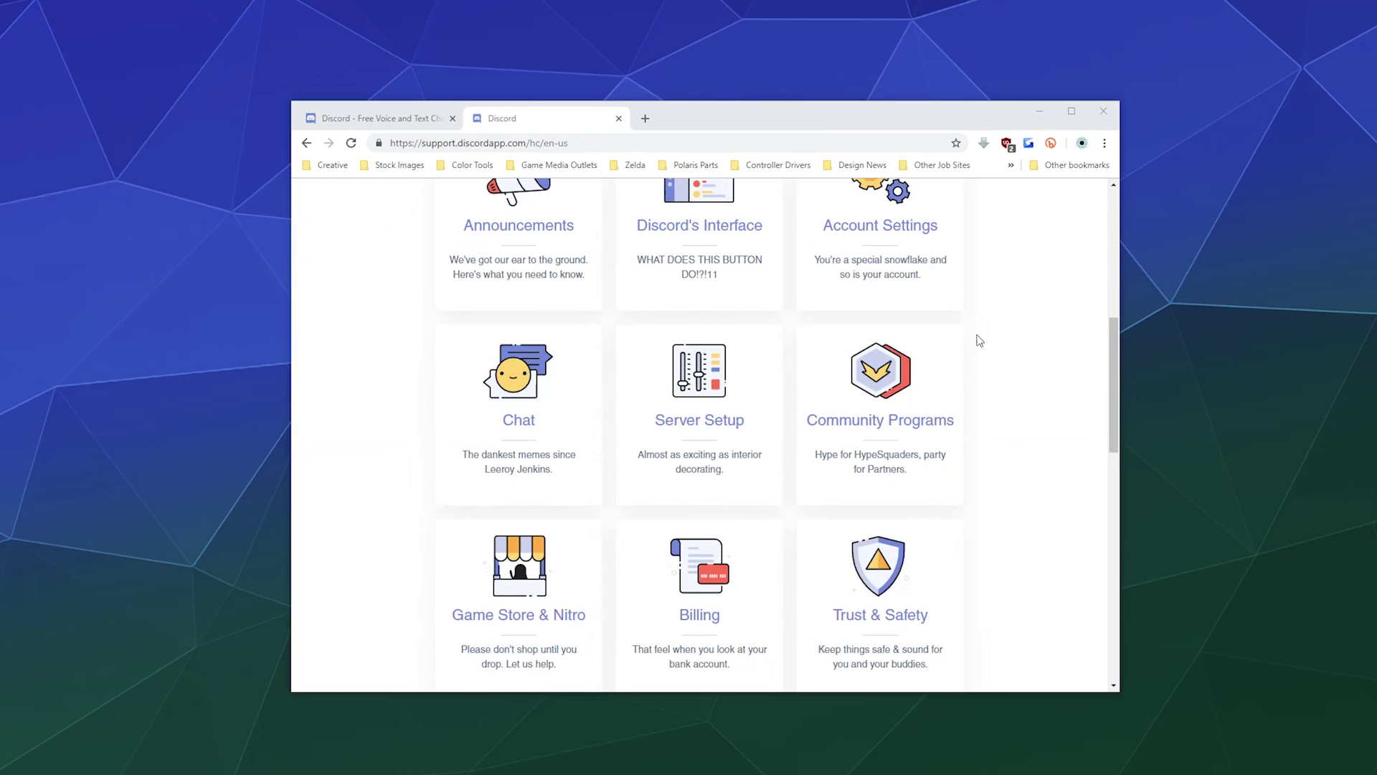
{"action": "scroll", "coordinate": [975, 355], "scroll_direction": "up", "scroll_amount": 6}
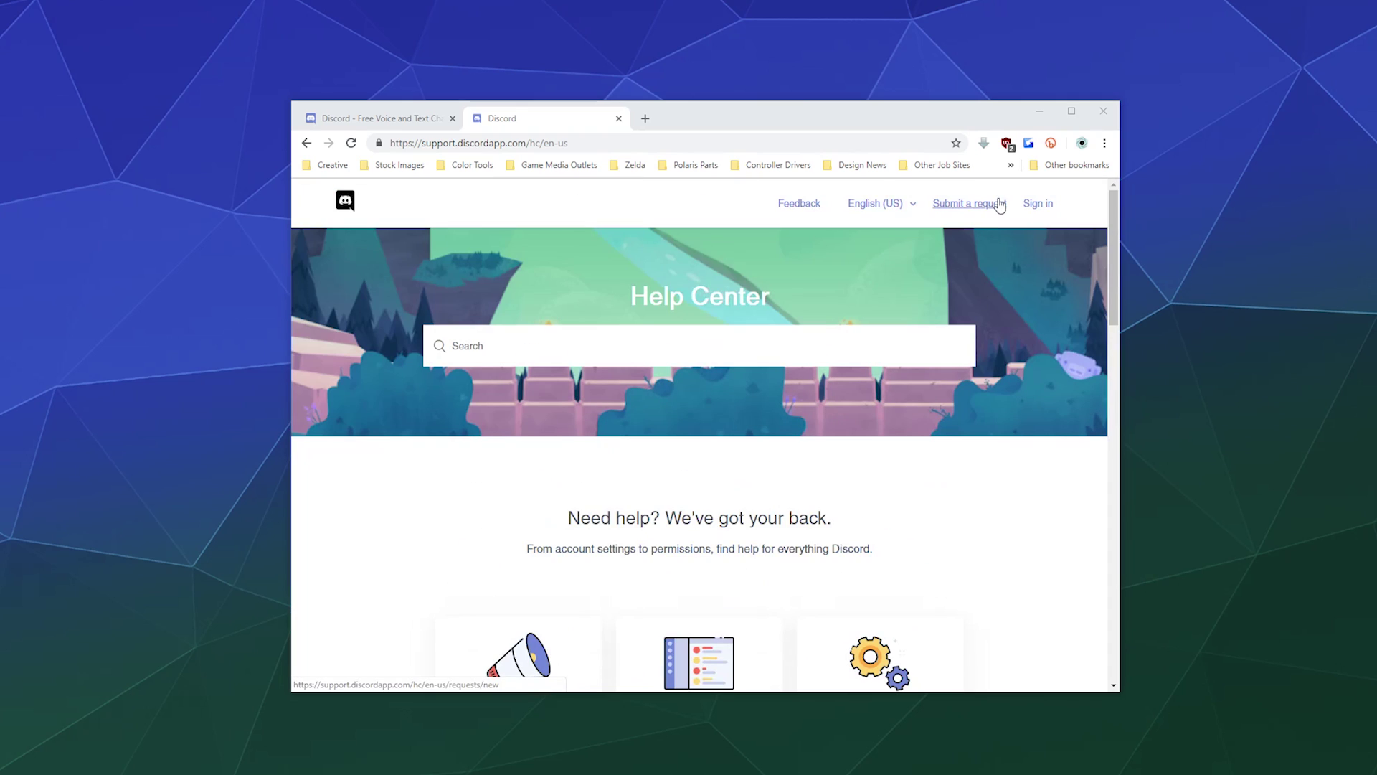
{"action": "left_click", "coordinate": [999, 205]}
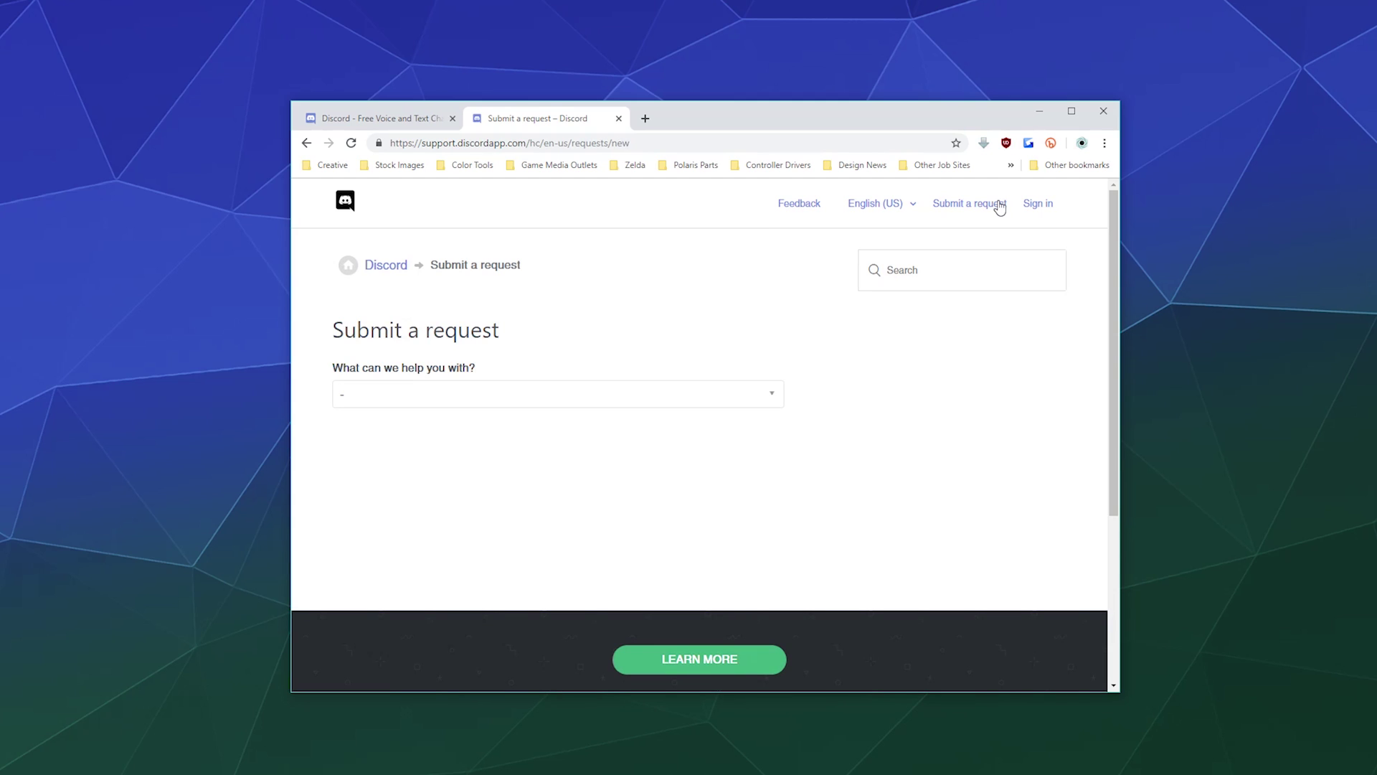
{"action": "left_click", "coordinate": [532, 397]}
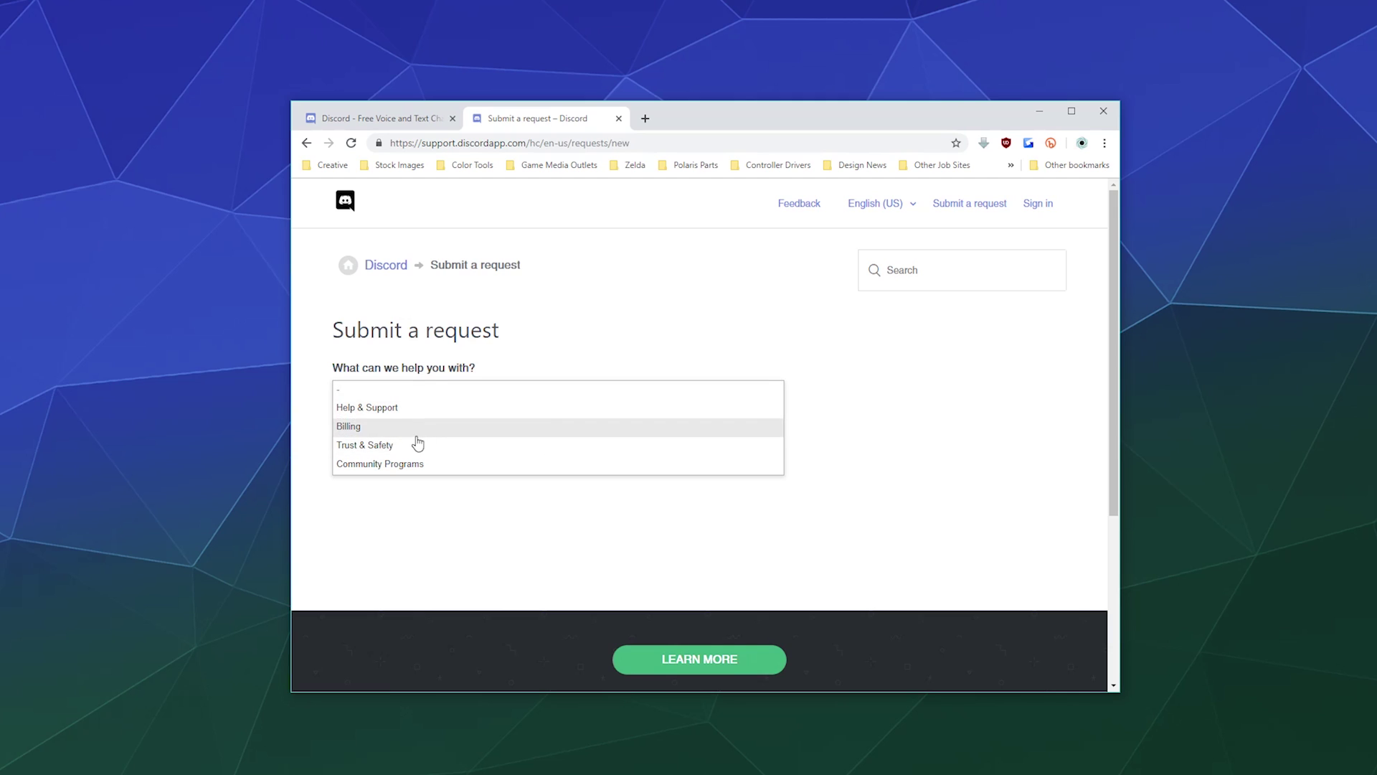
{"action": "left_click", "coordinate": [386, 446]}
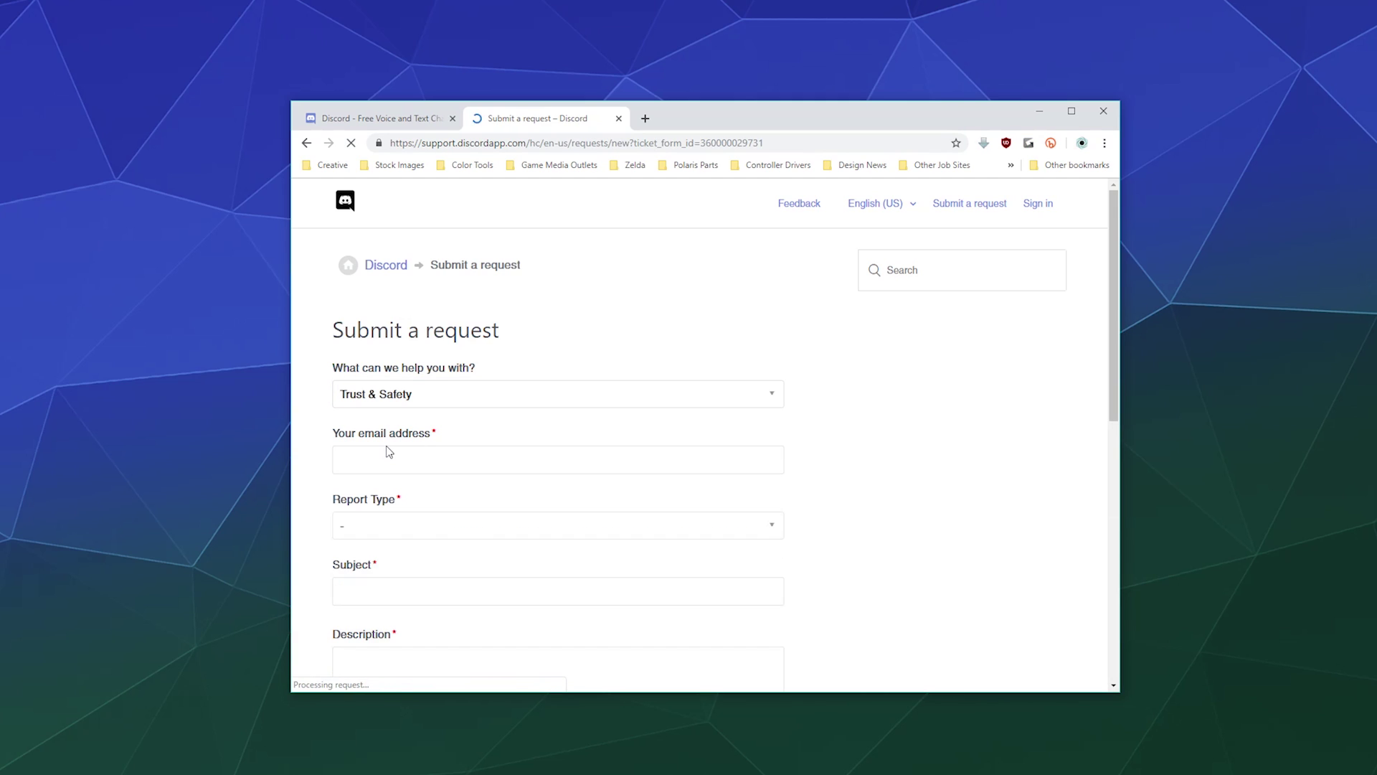
Look through the available report types and set the request's report type to Harassment.
{"action": "scroll", "coordinate": [789, 426], "scroll_direction": "down", "scroll_amount": 2}
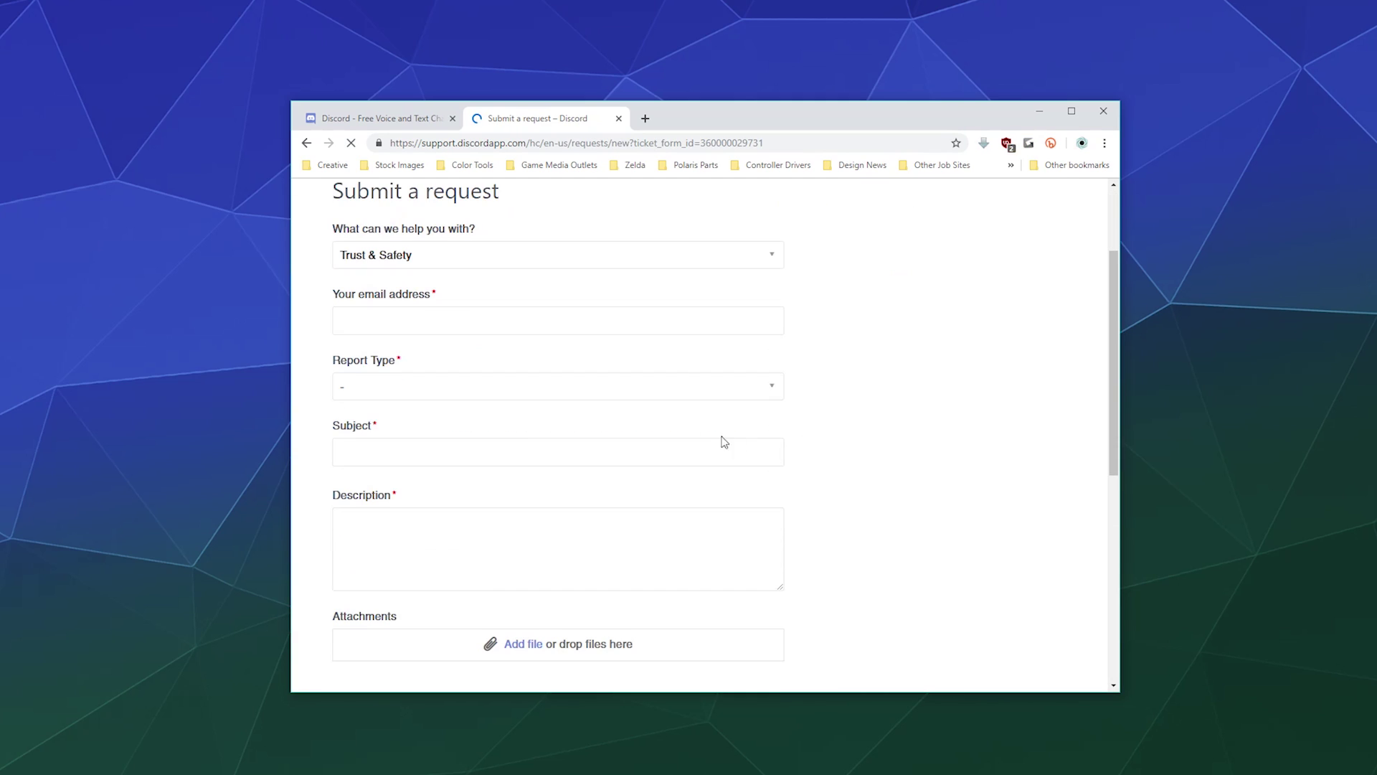
{"action": "left_click", "coordinate": [638, 391]}
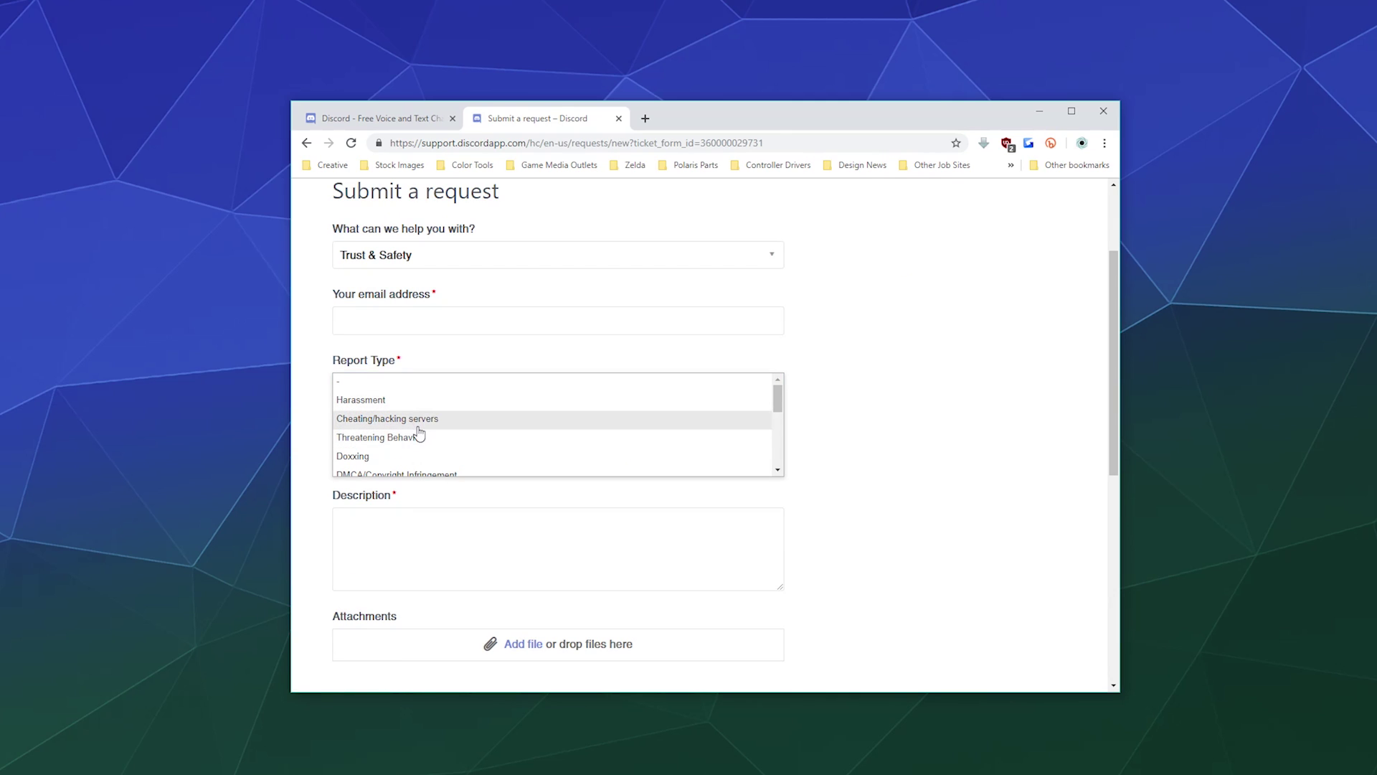
{"action": "scroll", "coordinate": [420, 431], "scroll_direction": "down", "scroll_amount": 2}
{"action": "scroll", "coordinate": [420, 434], "scroll_direction": "down", "scroll_amount": 3}
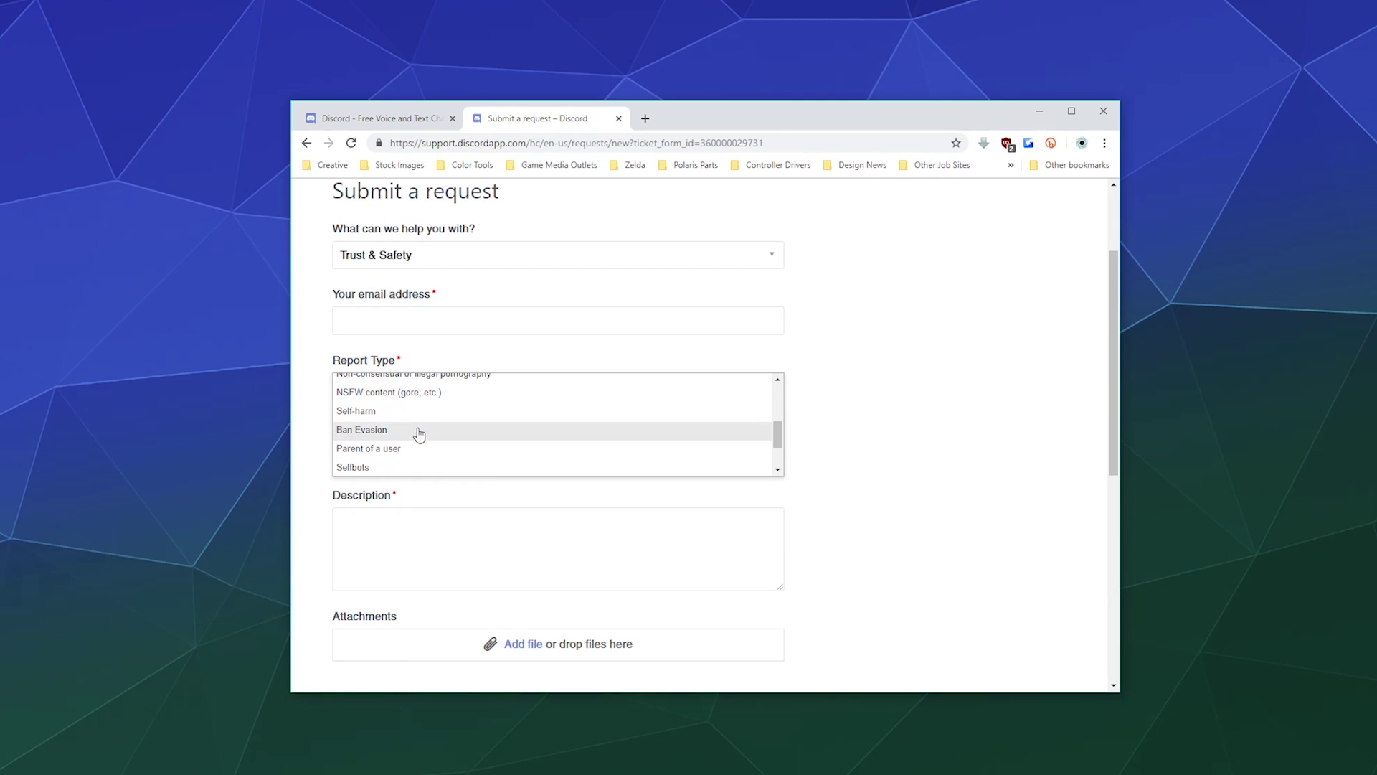
{"action": "scroll", "coordinate": [420, 433], "scroll_direction": "down", "scroll_amount": 2}
{"action": "scroll", "coordinate": [416, 385], "scroll_direction": "up", "scroll_amount": 3}
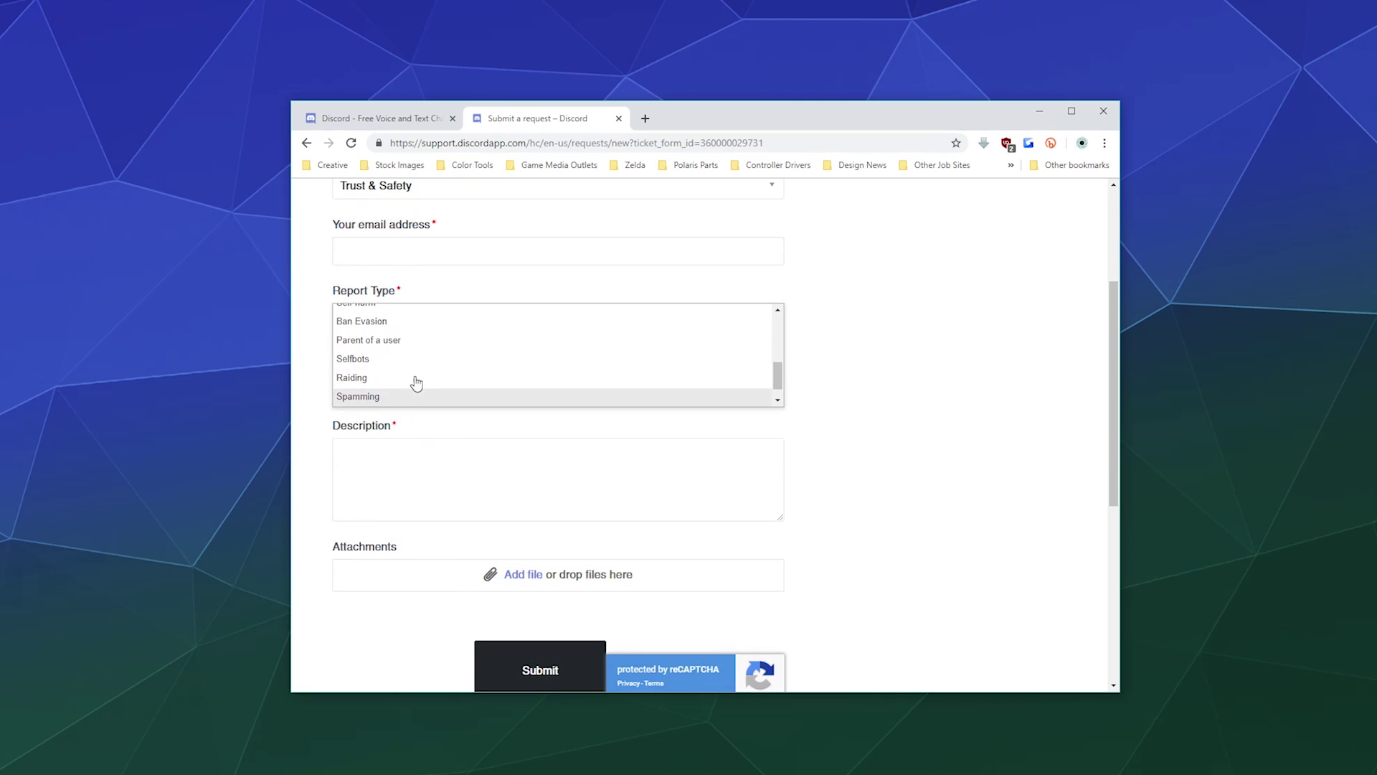
{"action": "scroll", "coordinate": [417, 382], "scroll_direction": "down", "scroll_amount": 1}
{"action": "scroll", "coordinate": [416, 384], "scroll_direction": "down", "scroll_amount": 2}
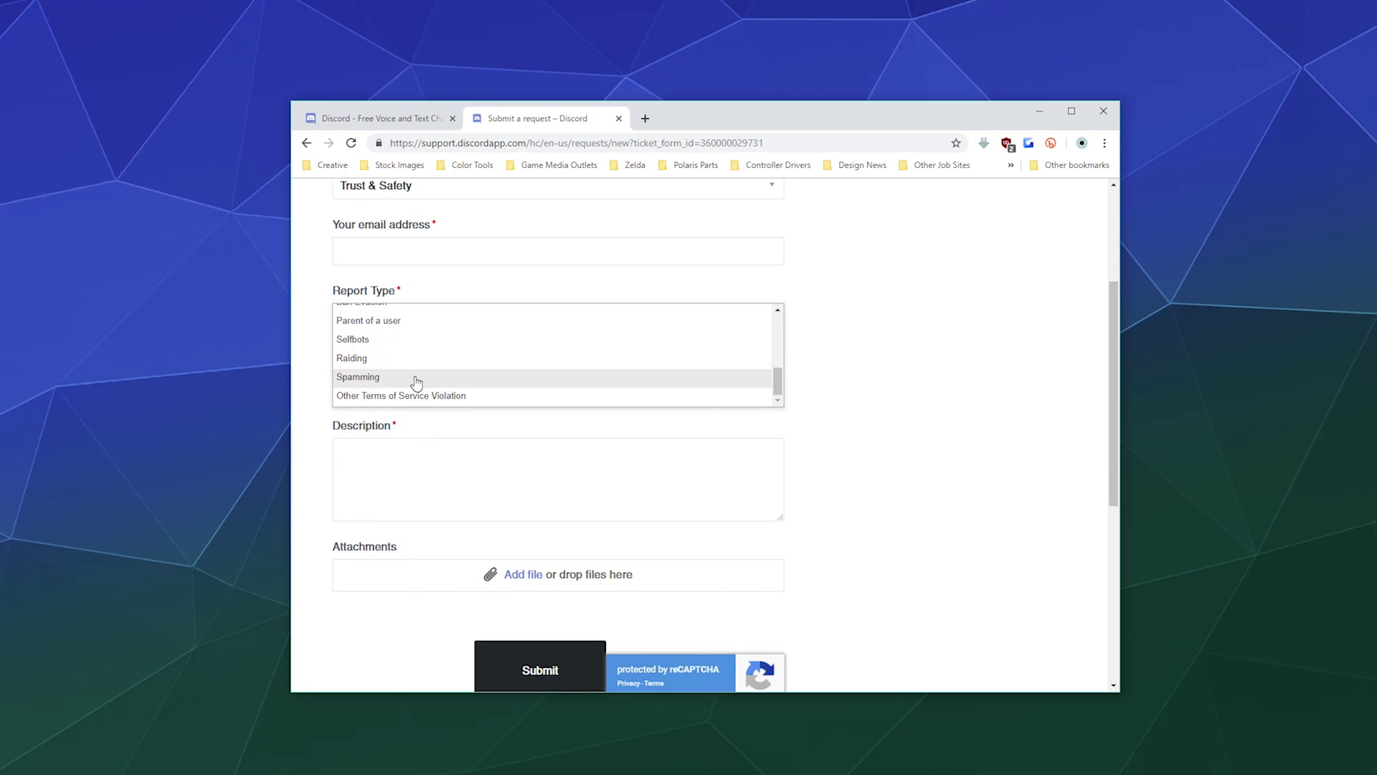
{"action": "scroll", "coordinate": [416, 383], "scroll_direction": "up", "scroll_amount": 2}
{"action": "scroll", "coordinate": [416, 382], "scroll_direction": "up", "scroll_amount": 2}
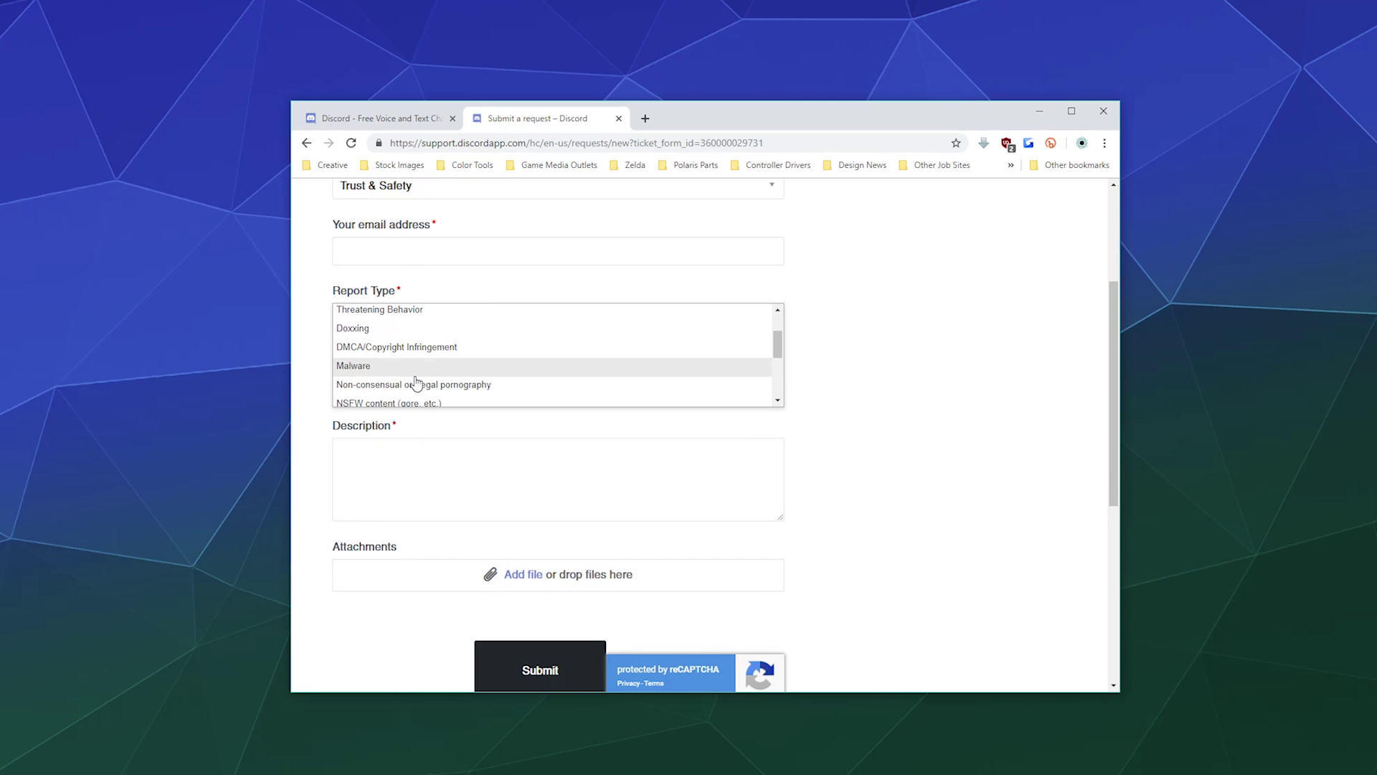
{"action": "scroll", "coordinate": [416, 382], "scroll_direction": "up", "scroll_amount": 2}
{"action": "left_click", "coordinate": [412, 336]}
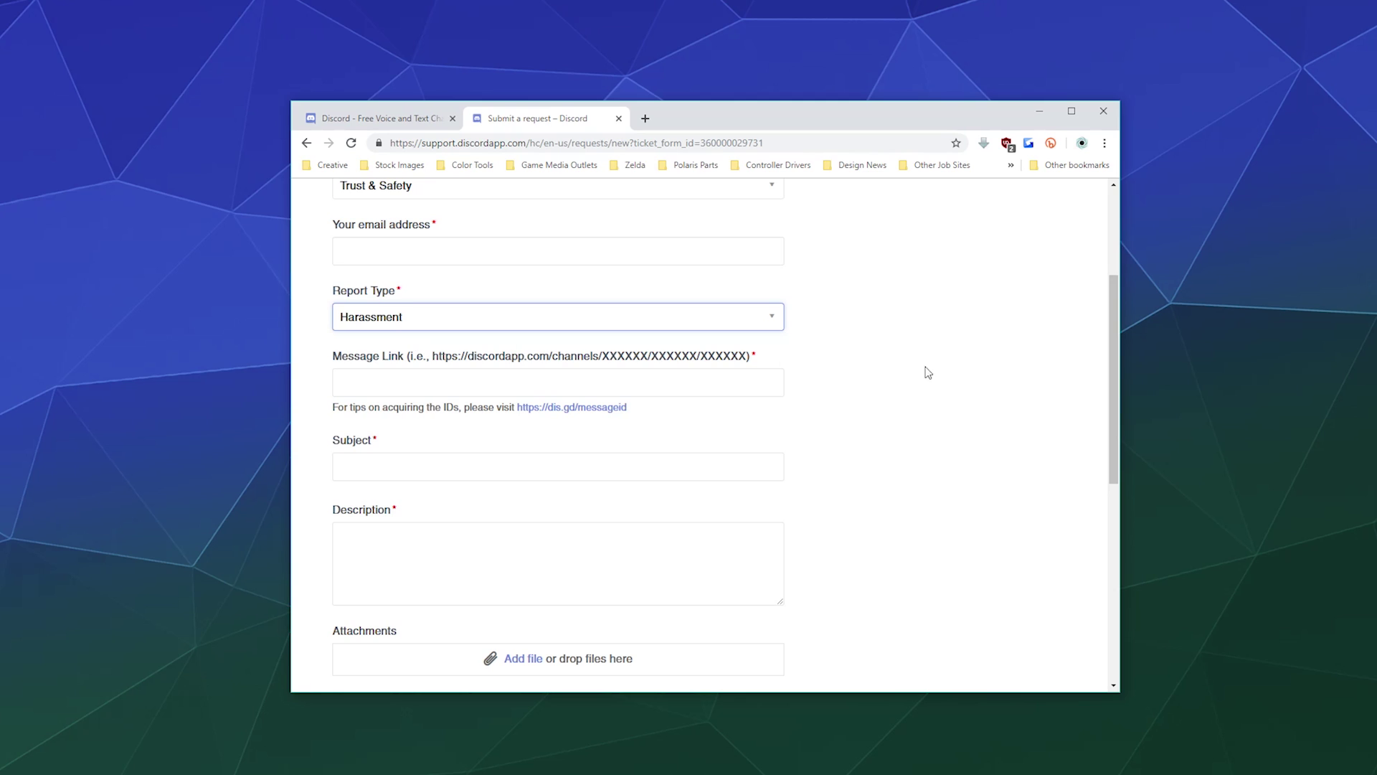
Enter three lines in the request's description: "User ID", "Server ID" and "Link to Offending Message".
{"action": "scroll", "coordinate": [1024, 374], "scroll_direction": "up", "scroll_amount": 3}
{"action": "scroll", "coordinate": [1024, 374], "scroll_direction": "down", "scroll_amount": 6}
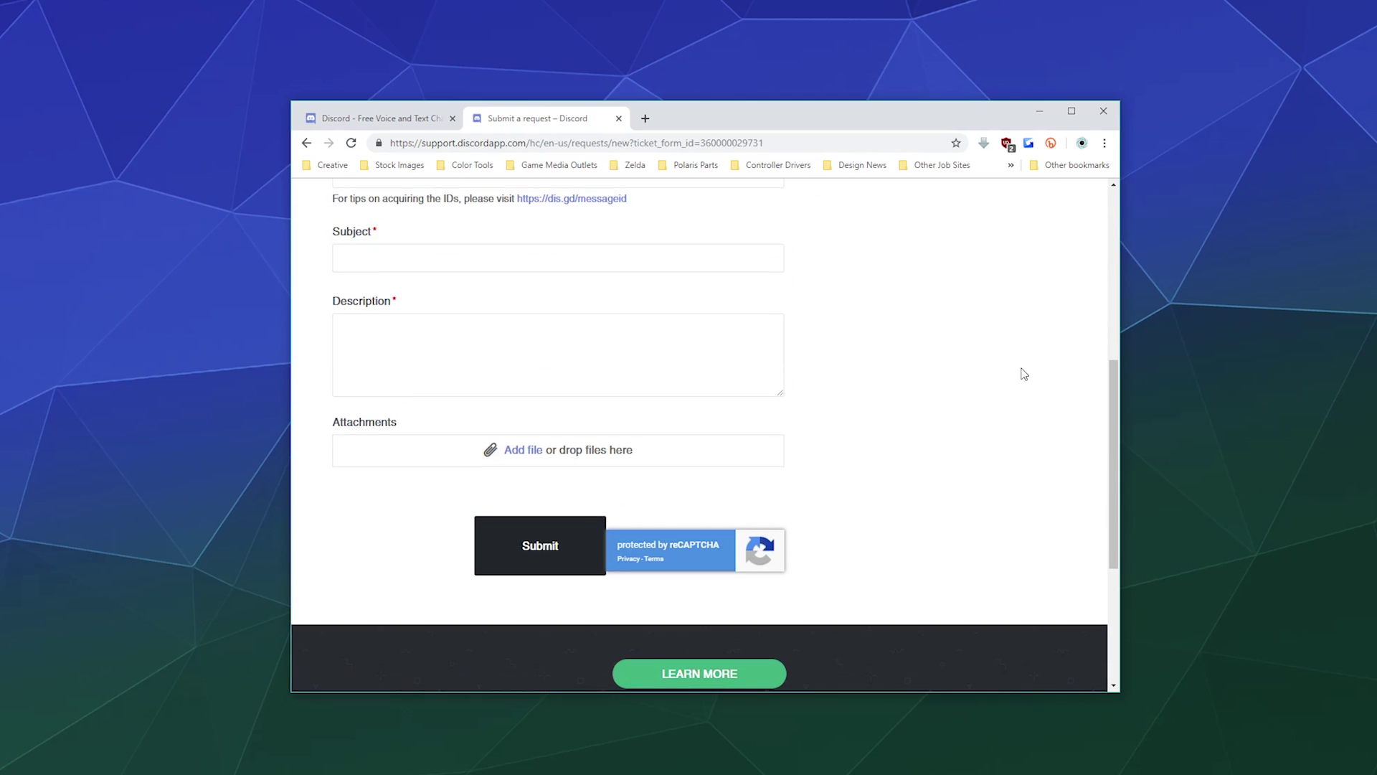
{"action": "scroll", "coordinate": [1024, 374], "scroll_direction": "up", "scroll_amount": 3}
{"action": "scroll", "coordinate": [1024, 374], "scroll_direction": "up", "scroll_amount": 2}
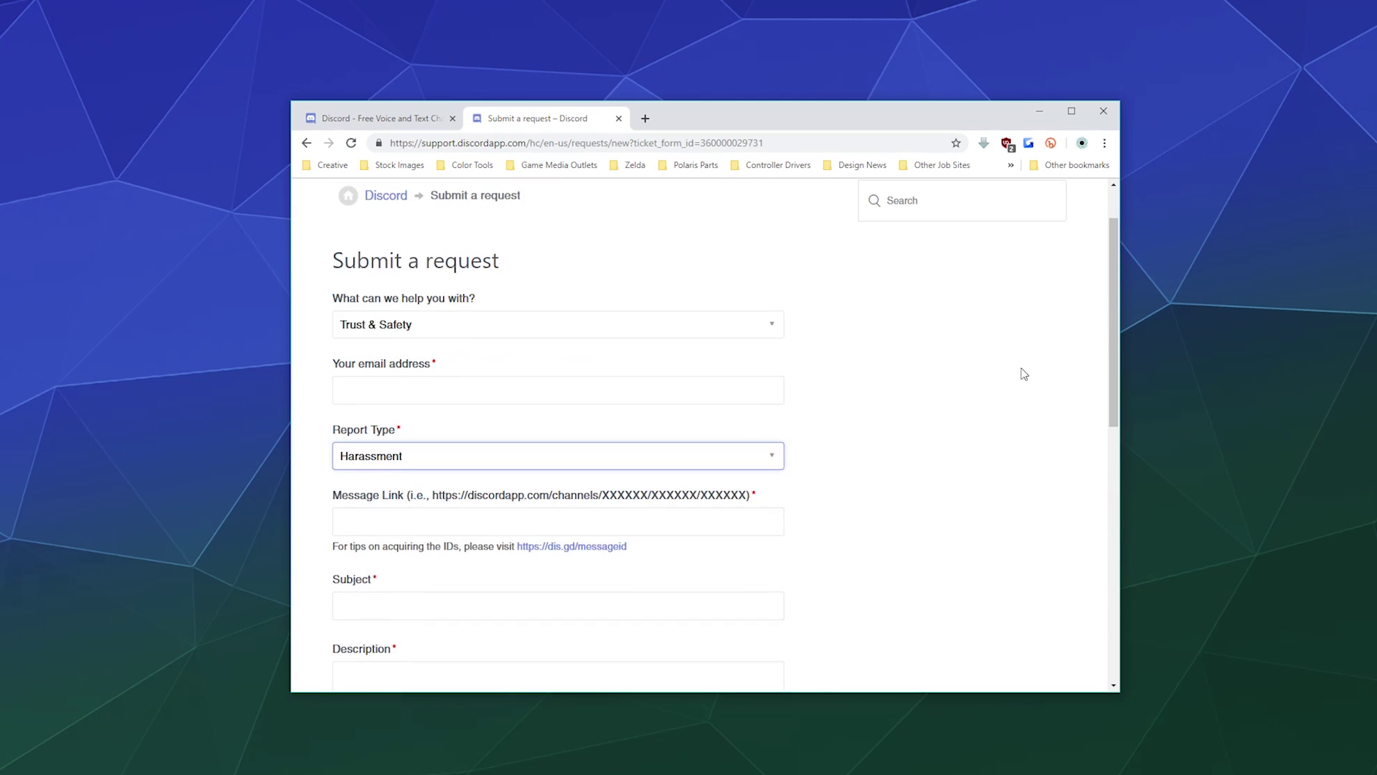
{"action": "scroll", "coordinate": [1024, 374], "scroll_direction": "down", "scroll_amount": 4}
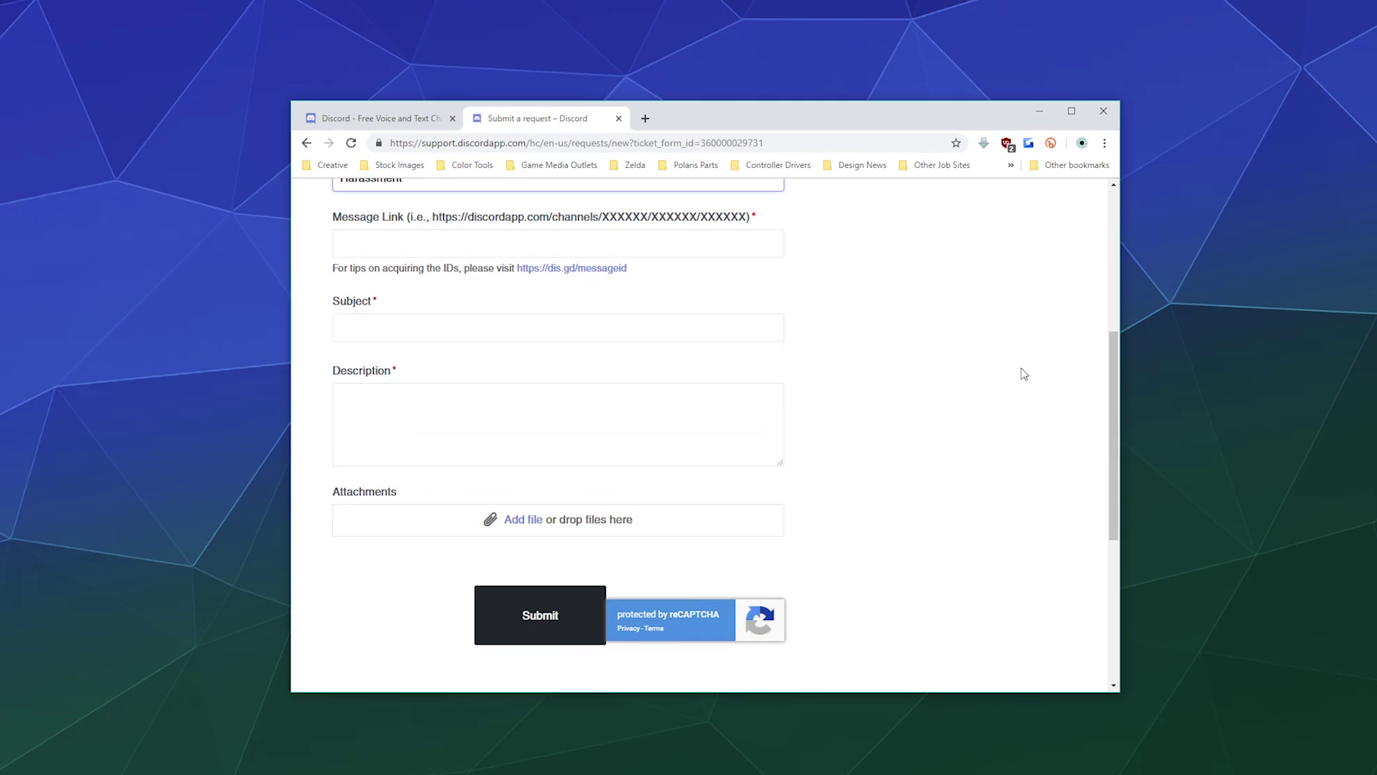
{"action": "left_click", "coordinate": [655, 414]}
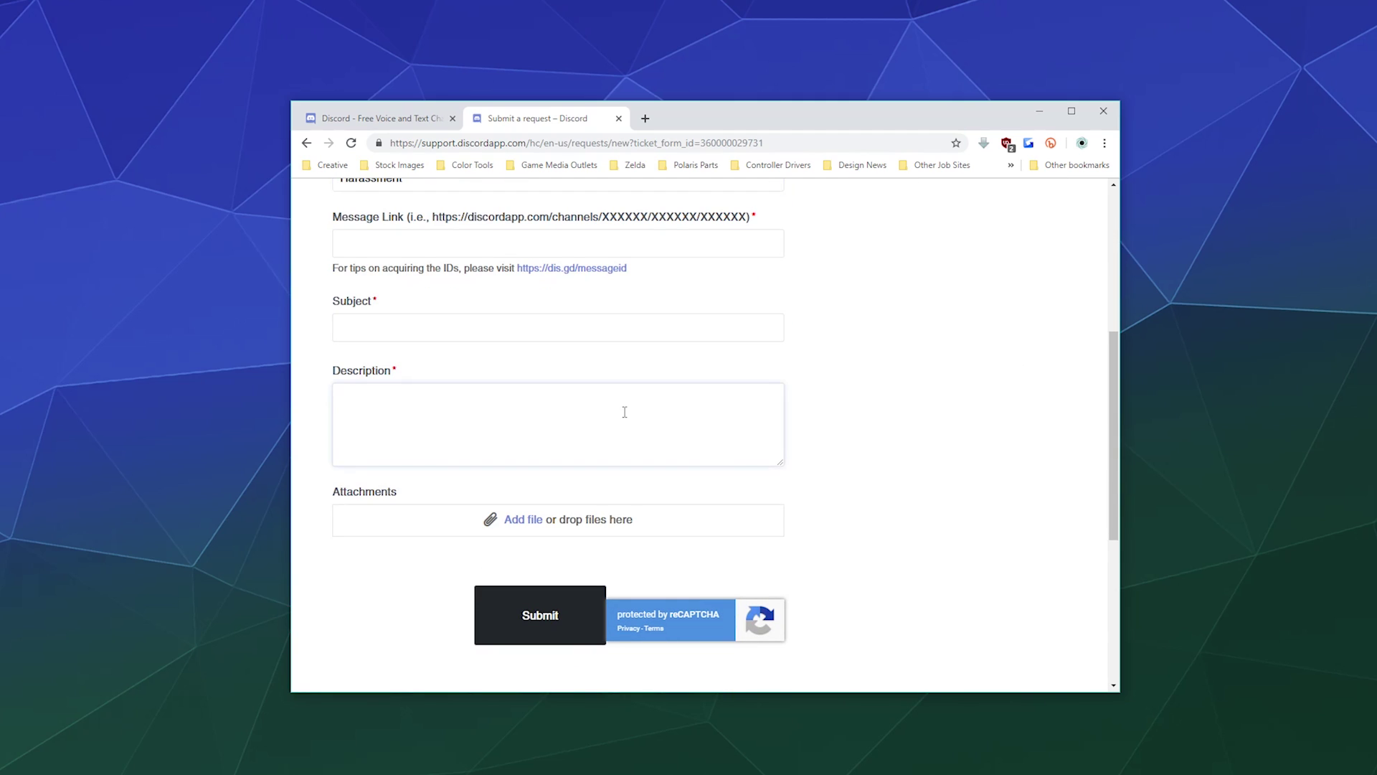
{"action": "type", "text": "User ID"}
{"action": "key", "text": "Return"}
{"action": "type", "text": "Server ID"}
{"action": "key", "text": "Return"}
{"action": "type", "text": "Link to Offending Message"}
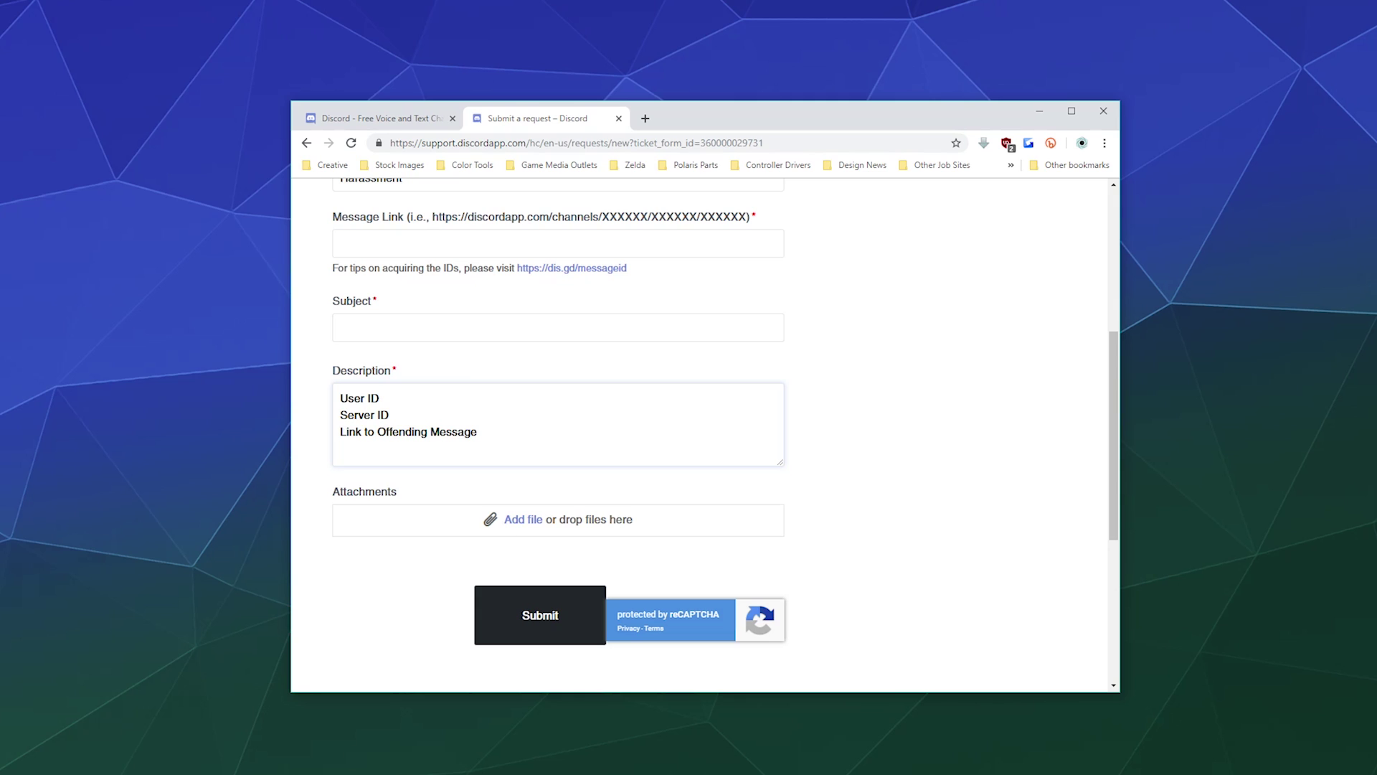
Switch to the Discord desktop app, enable Developer Mode in the appearance settings and close the settings.
{"action": "key", "text": "alt+Tab"}
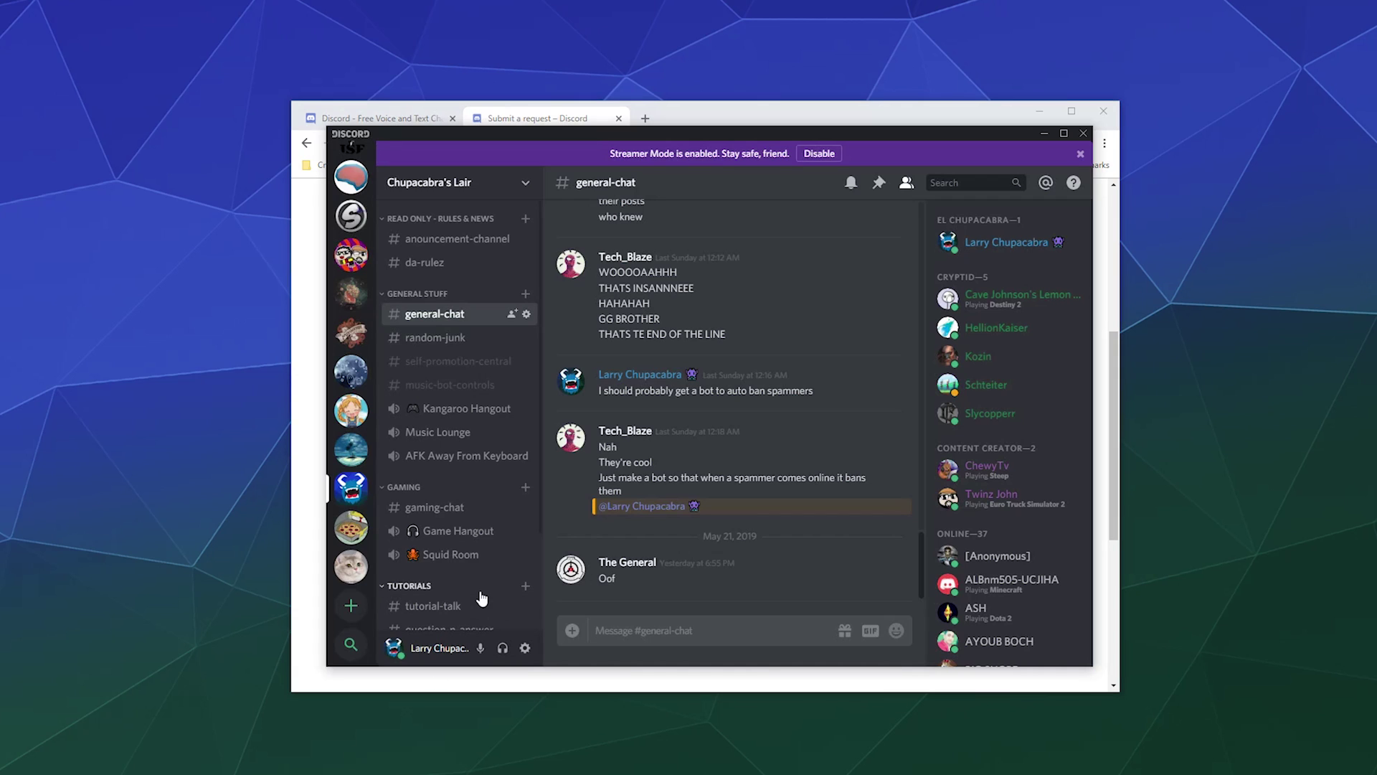
{"action": "left_click", "coordinate": [524, 648]}
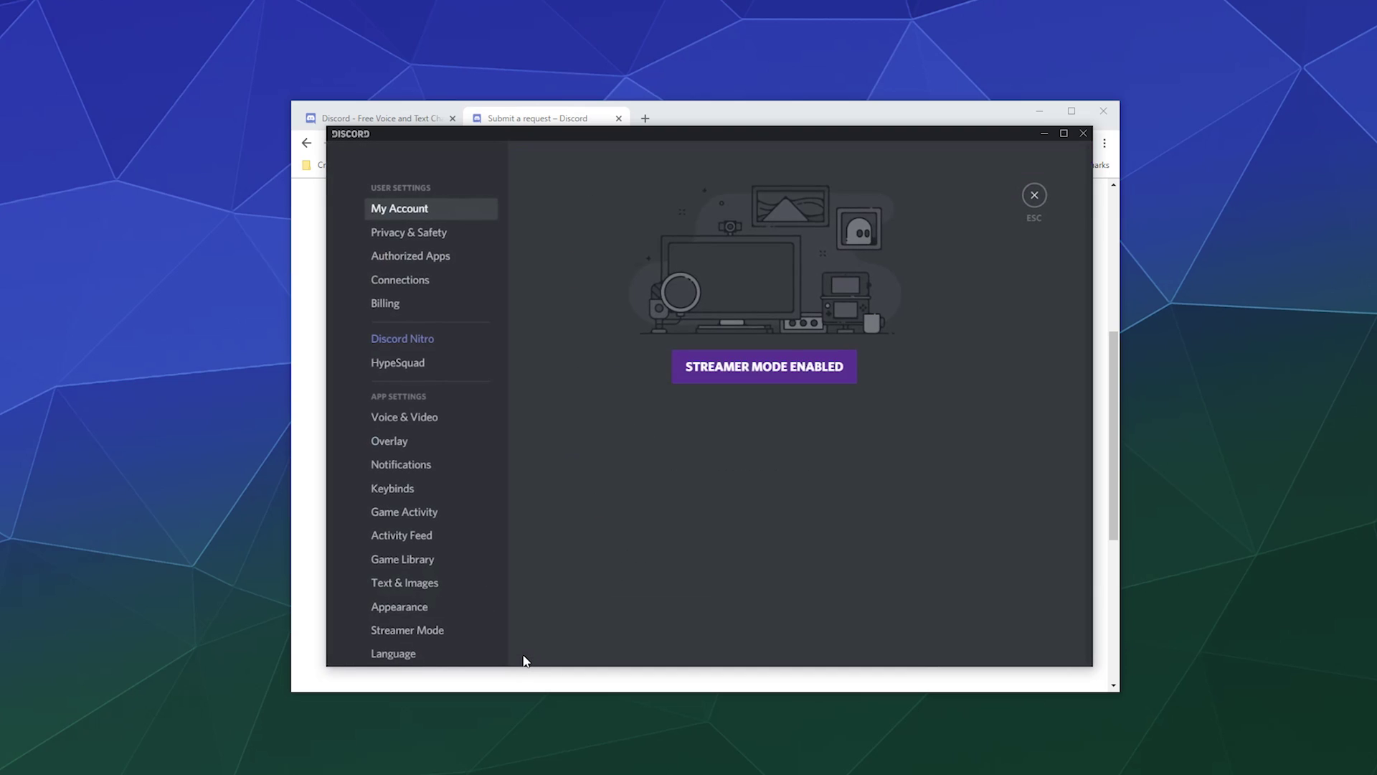
{"action": "scroll", "coordinate": [477, 470], "scroll_direction": "down", "scroll_amount": 3}
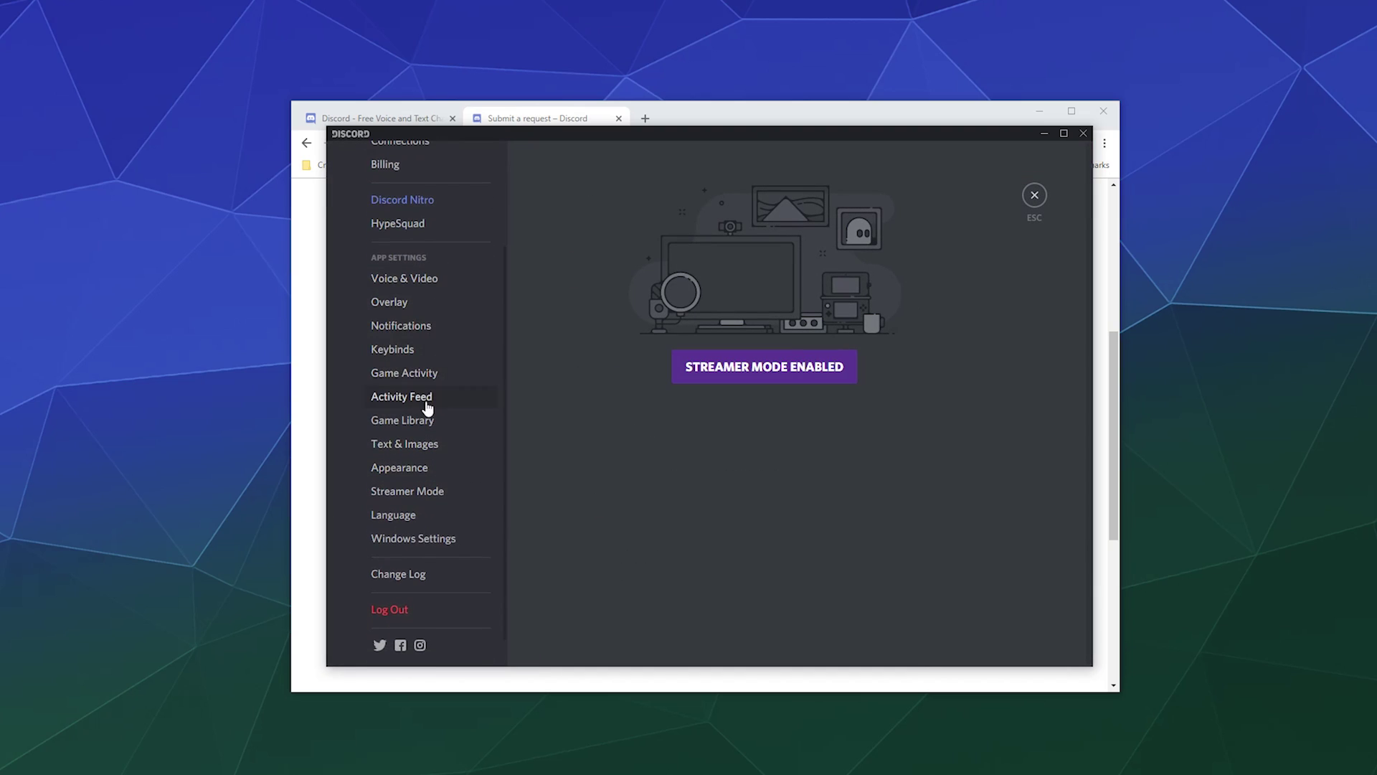
{"action": "left_click", "coordinate": [412, 468]}
{"action": "scroll", "coordinate": [1042, 324], "scroll_direction": "down", "scroll_amount": 5}
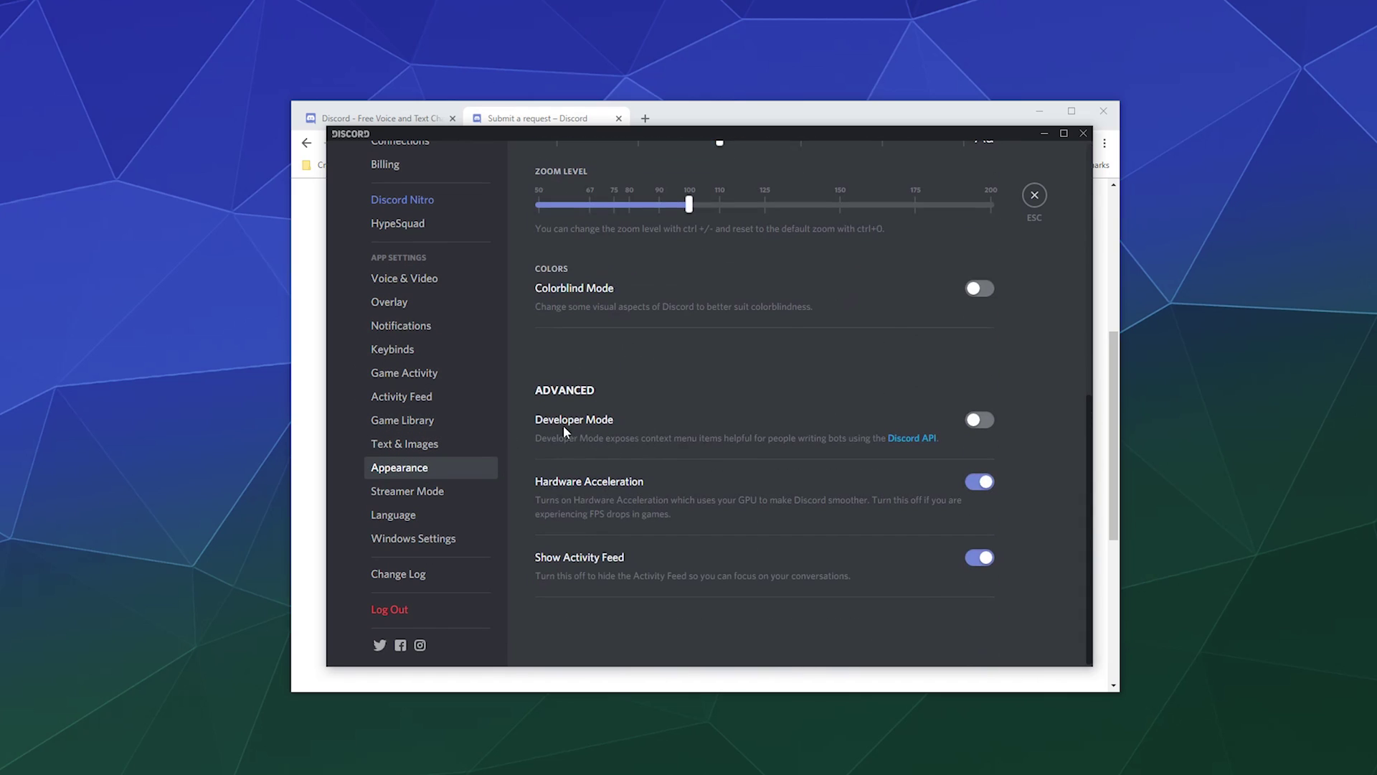
{"action": "left_click", "coordinate": [979, 420]}
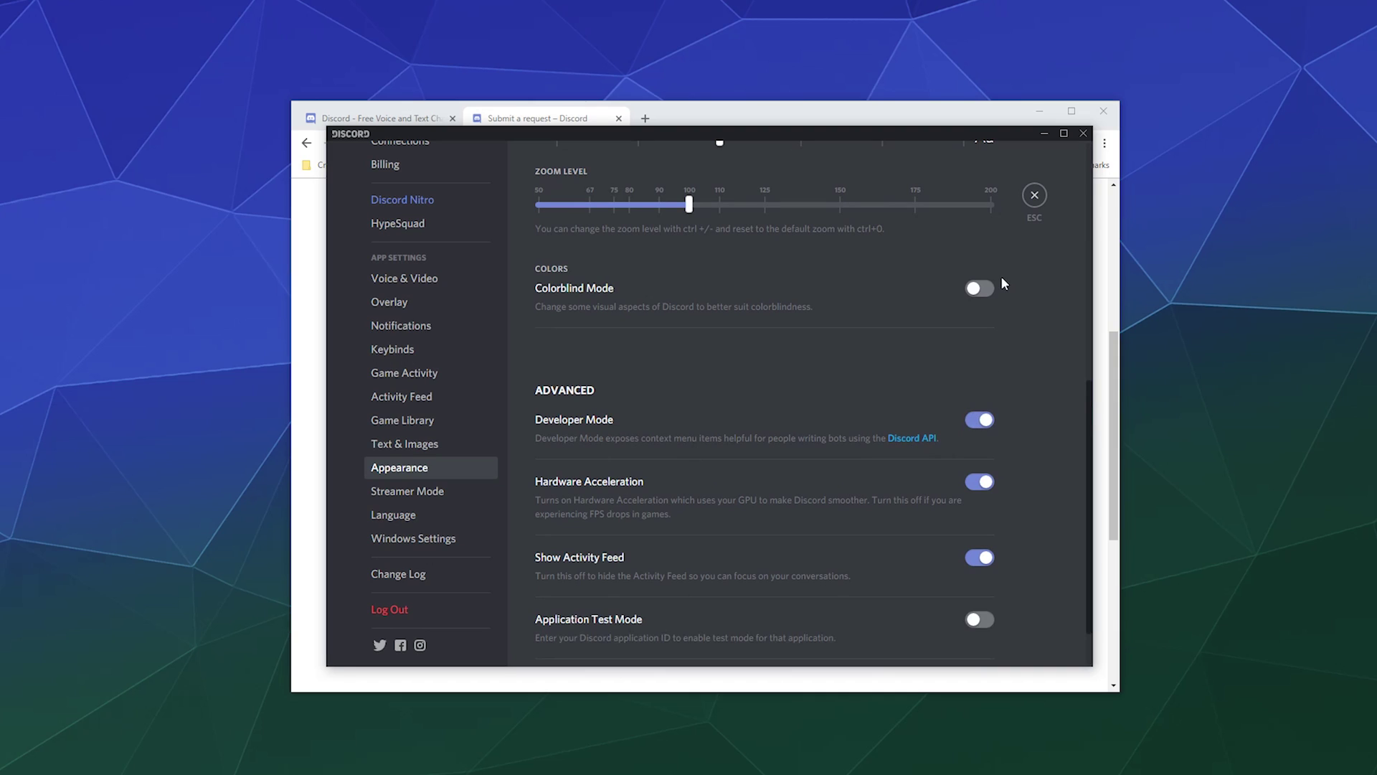
{"action": "left_click", "coordinate": [1035, 195]}
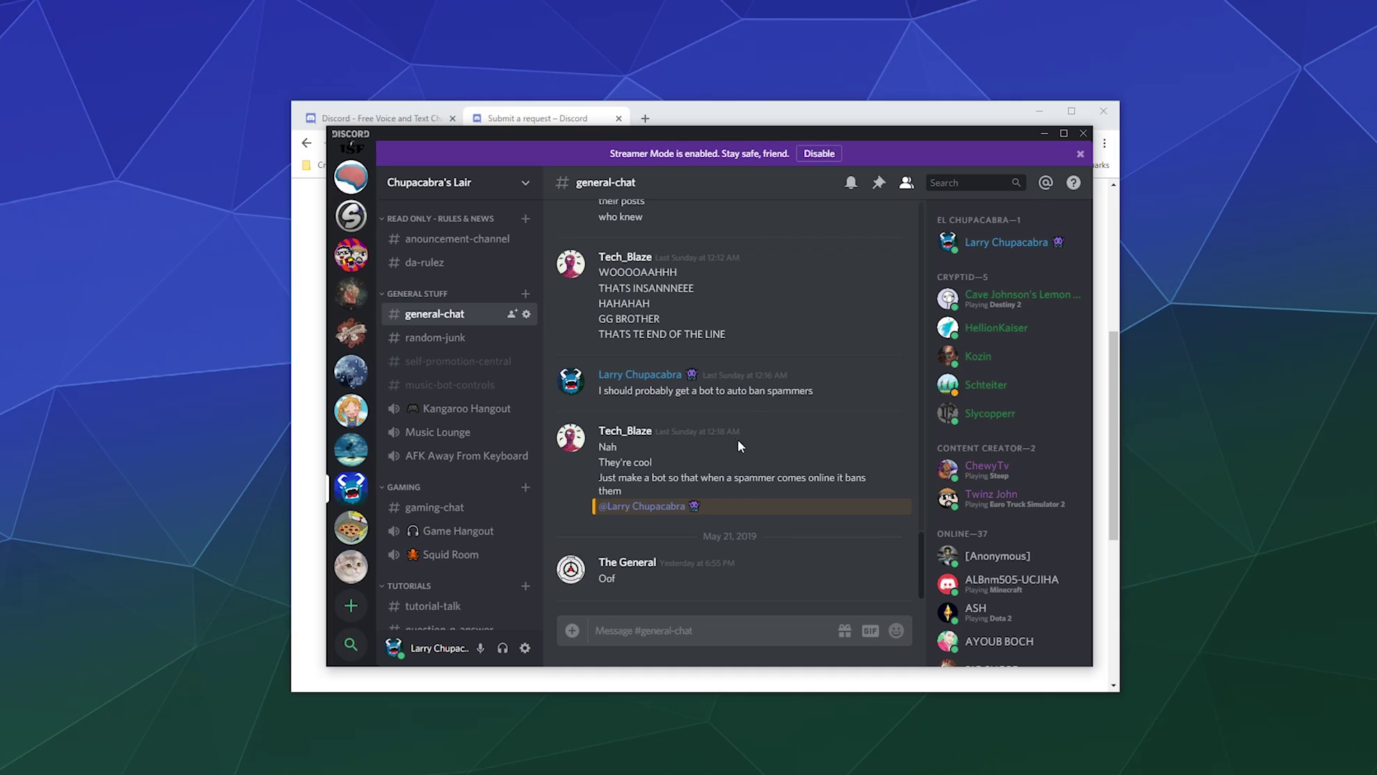
Copy the user ID of the author of the spammer-bot reply in general-chat and paste it after "User ID:" in the request description.
{"action": "right_click", "coordinate": [568, 440]}
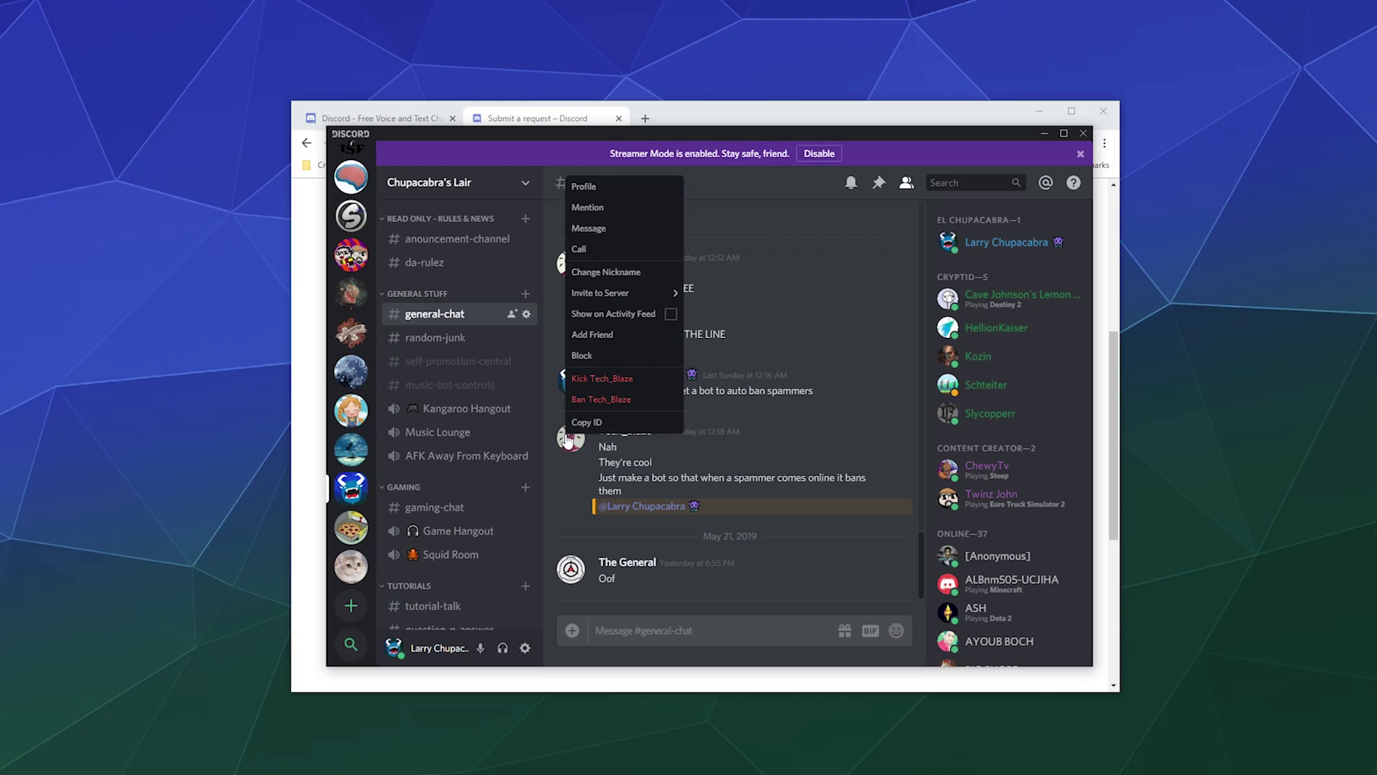
{"action": "left_click", "coordinate": [601, 419]}
{"action": "key", "text": "alt+Tab"}
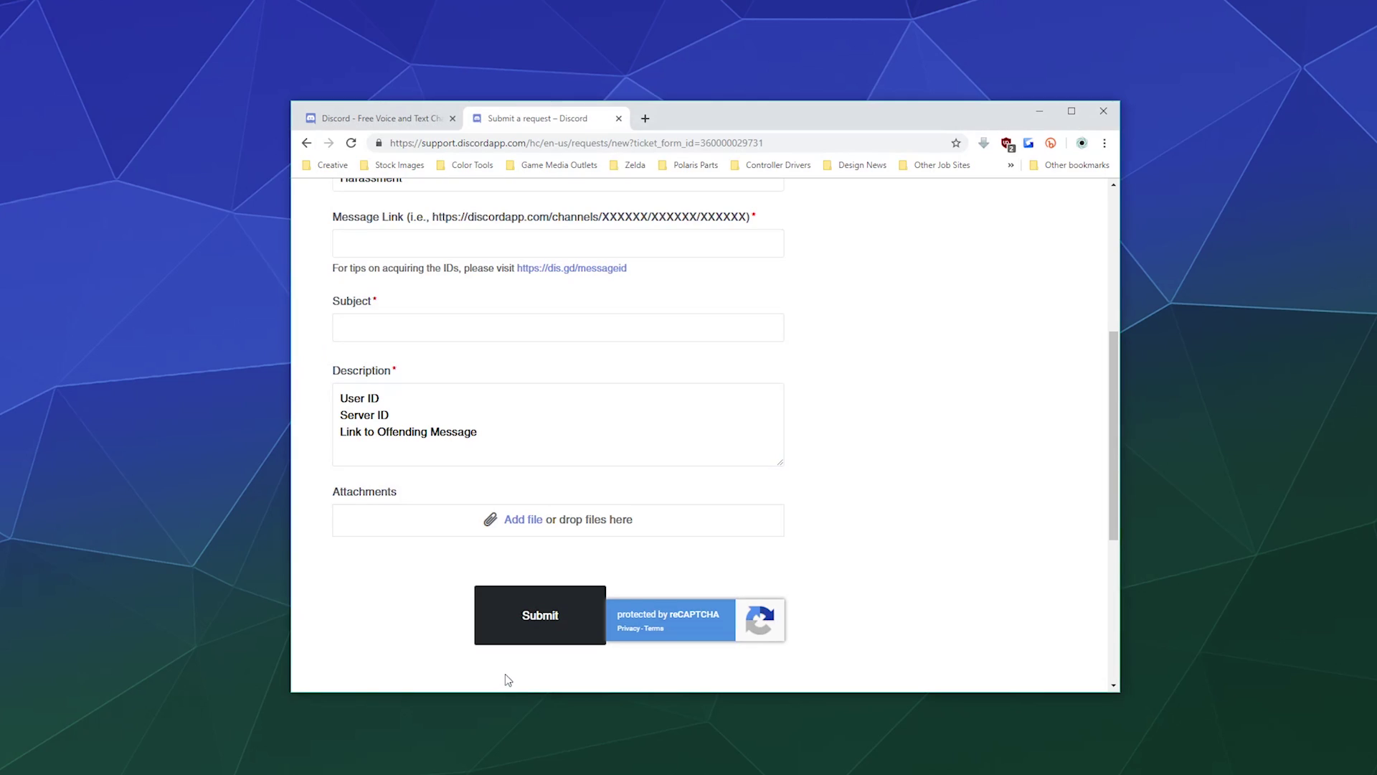
{"action": "left_click", "coordinate": [499, 404]}
{"action": "type", "text": ":"}
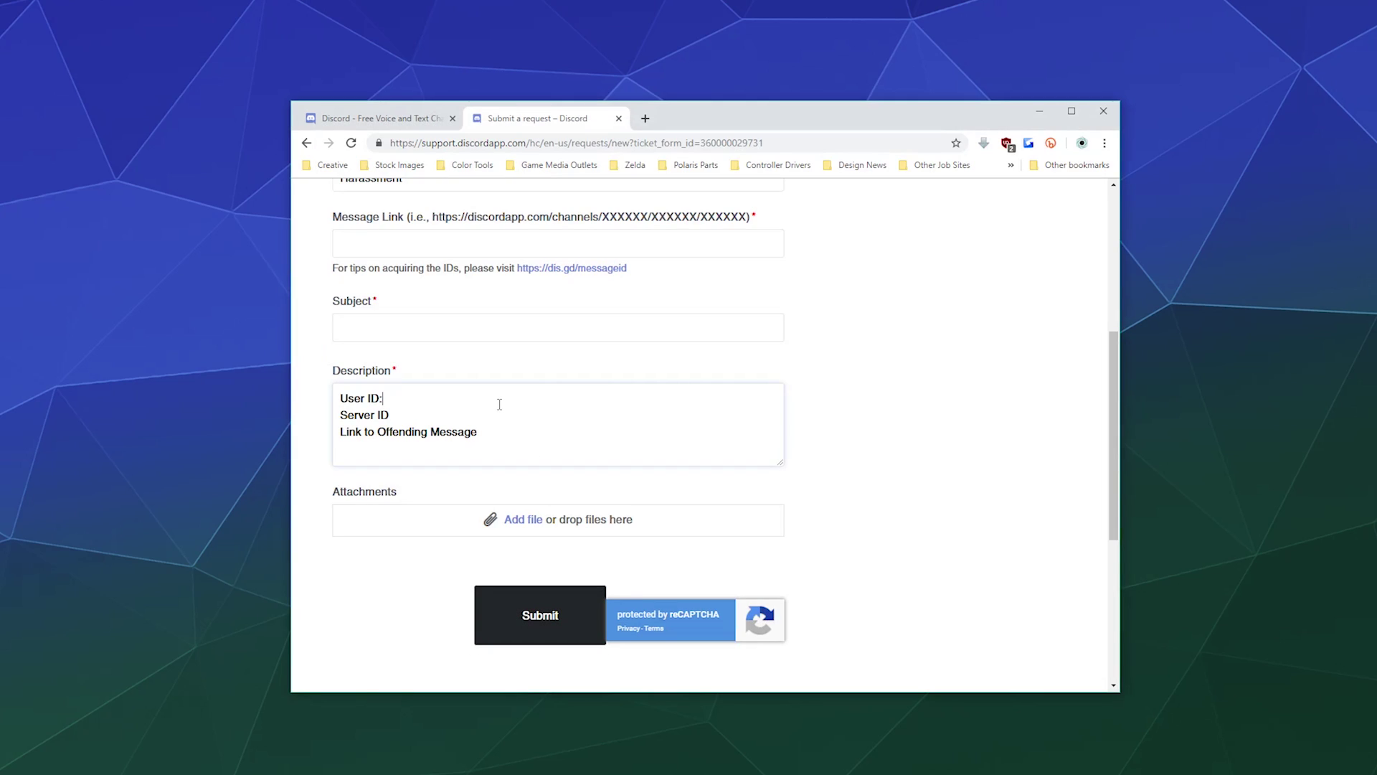
{"action": "key", "text": "ctrl+v"}
Copy the ID of the server with the cat icon in Discord and paste it after "Server ID" in the request description.
{"action": "key", "text": "alt+Tab"}
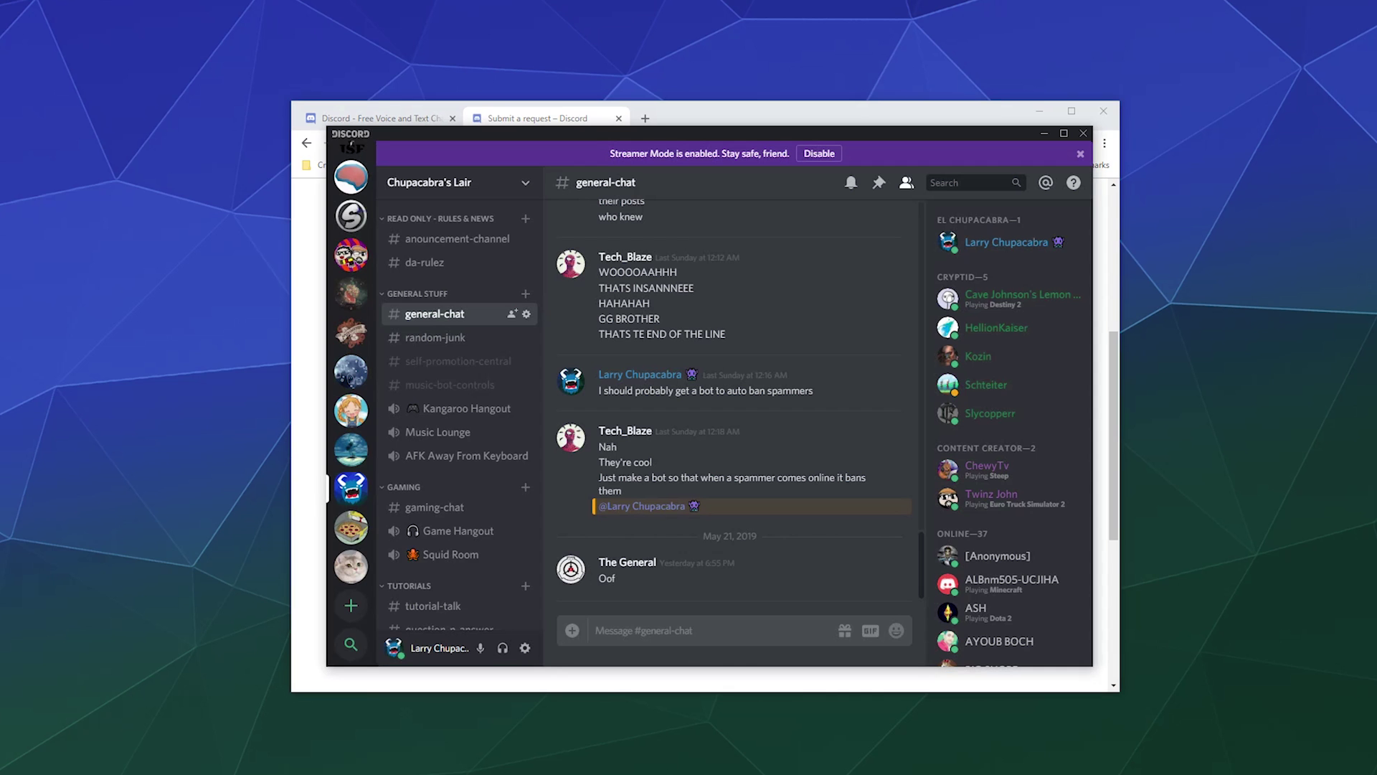
{"action": "right_click", "coordinate": [351, 564]}
{"action": "left_click", "coordinate": [368, 546]}
{"action": "key", "text": "alt+Tab"}
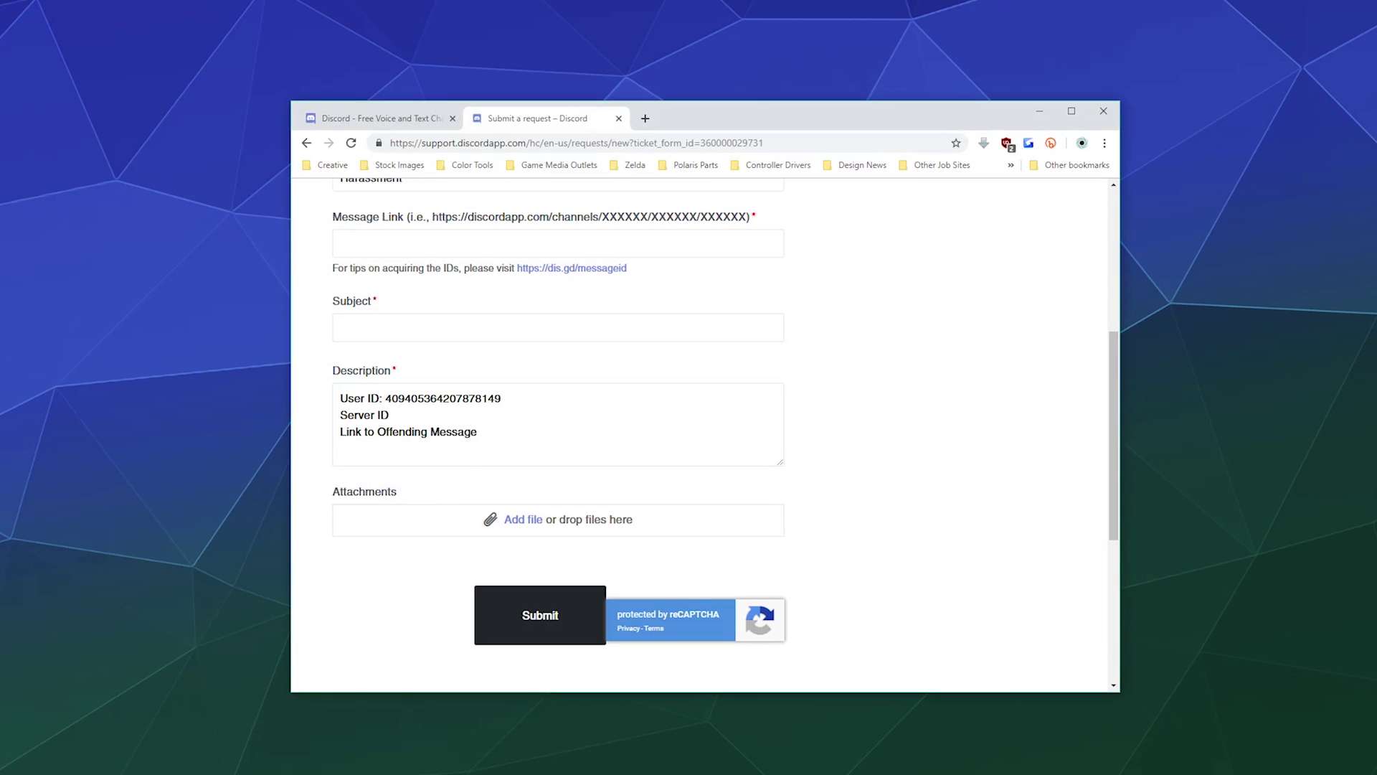
{"action": "right_click", "coordinate": [356, 566]}
{"action": "key", "text": "ctrl+v"}
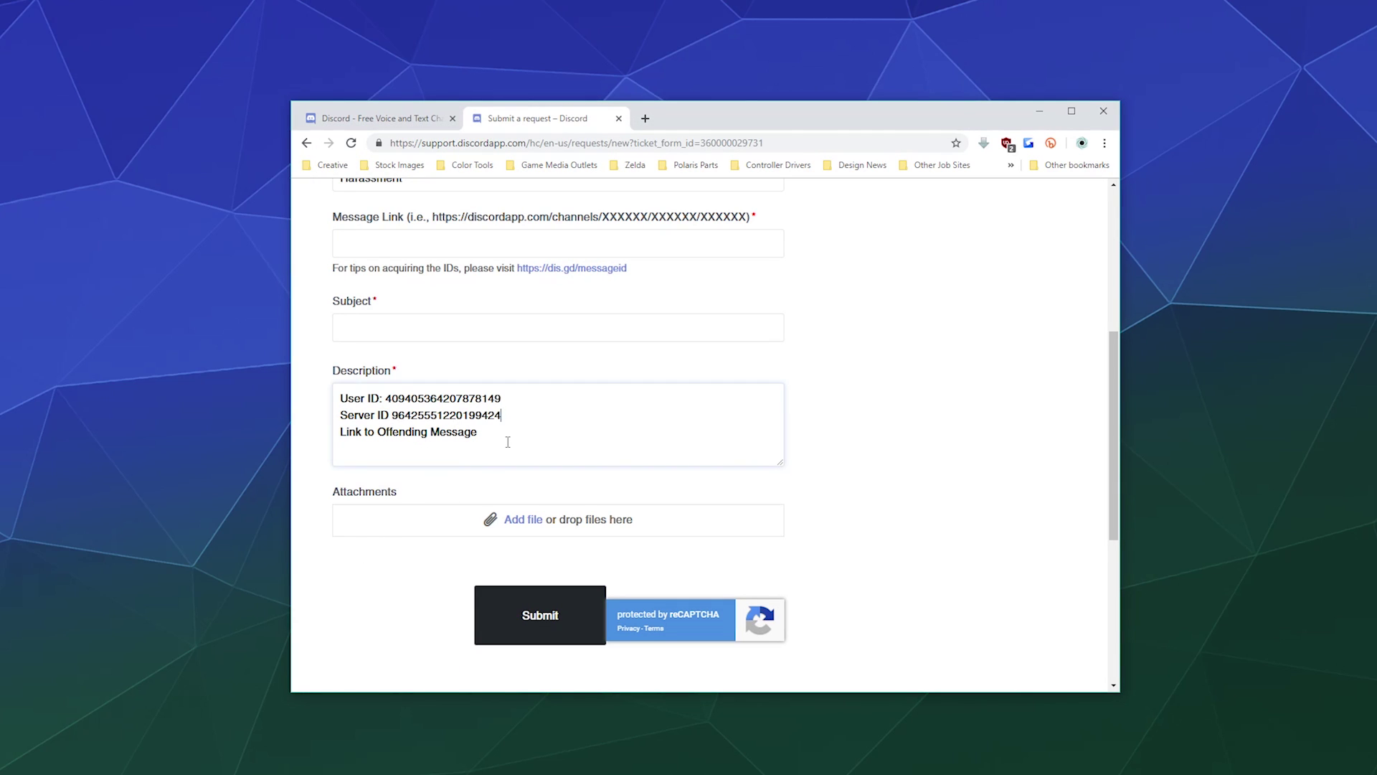
Copy the message link of the "Oof" post in general-chat and paste it below "Link to Offending Message:" in the request description.
{"action": "key", "text": "Down"}
{"action": "key", "text": "alt+Tab"}
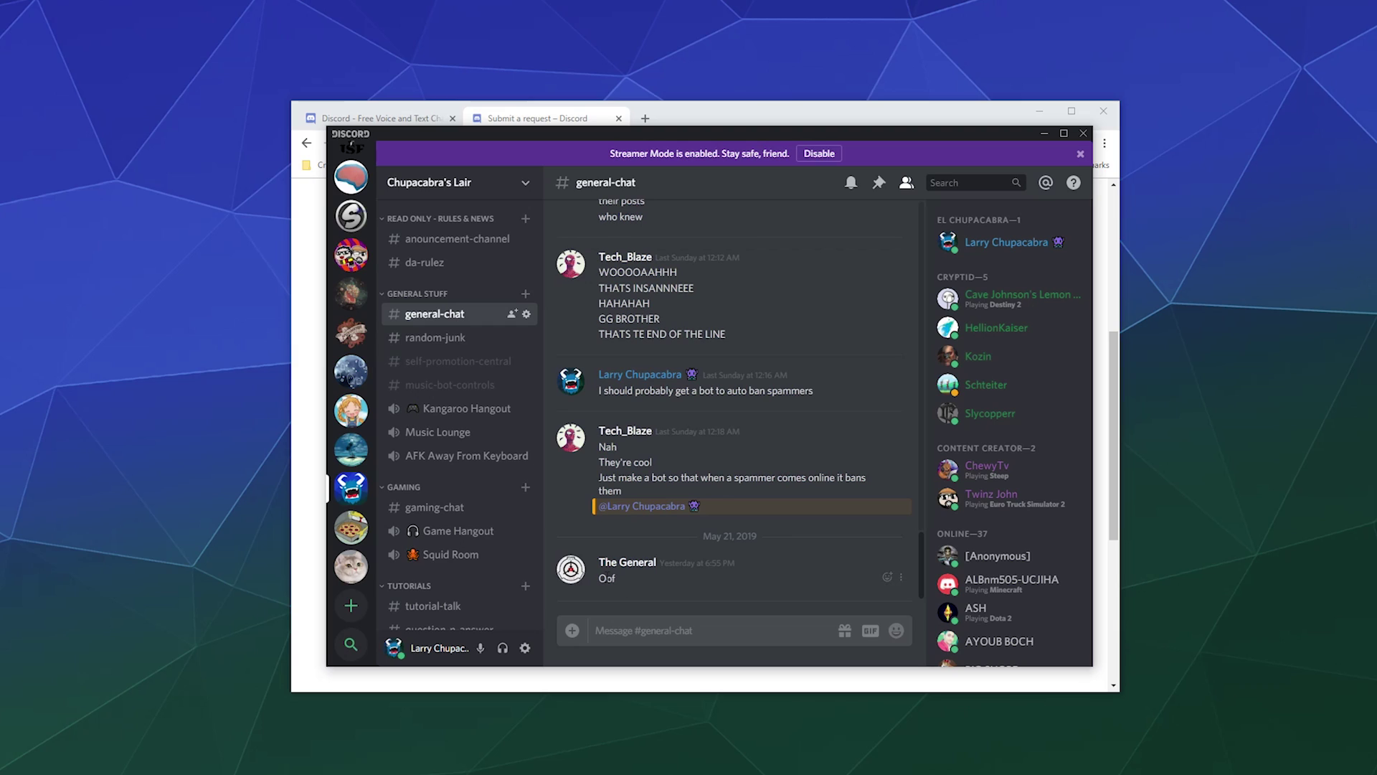
{"action": "right_click", "coordinate": [606, 577]}
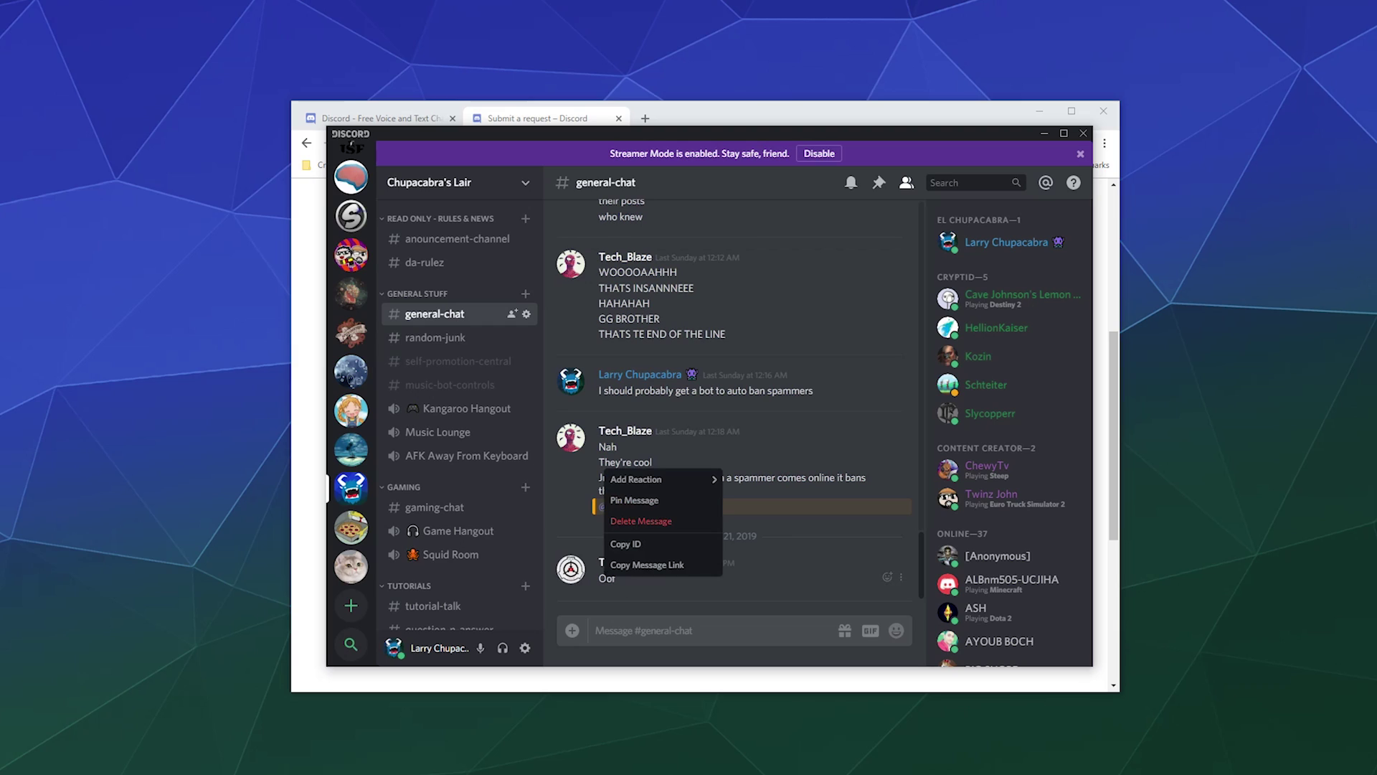
{"action": "left_click", "coordinate": [635, 565]}
{"action": "left_click", "coordinate": [316, 563]}
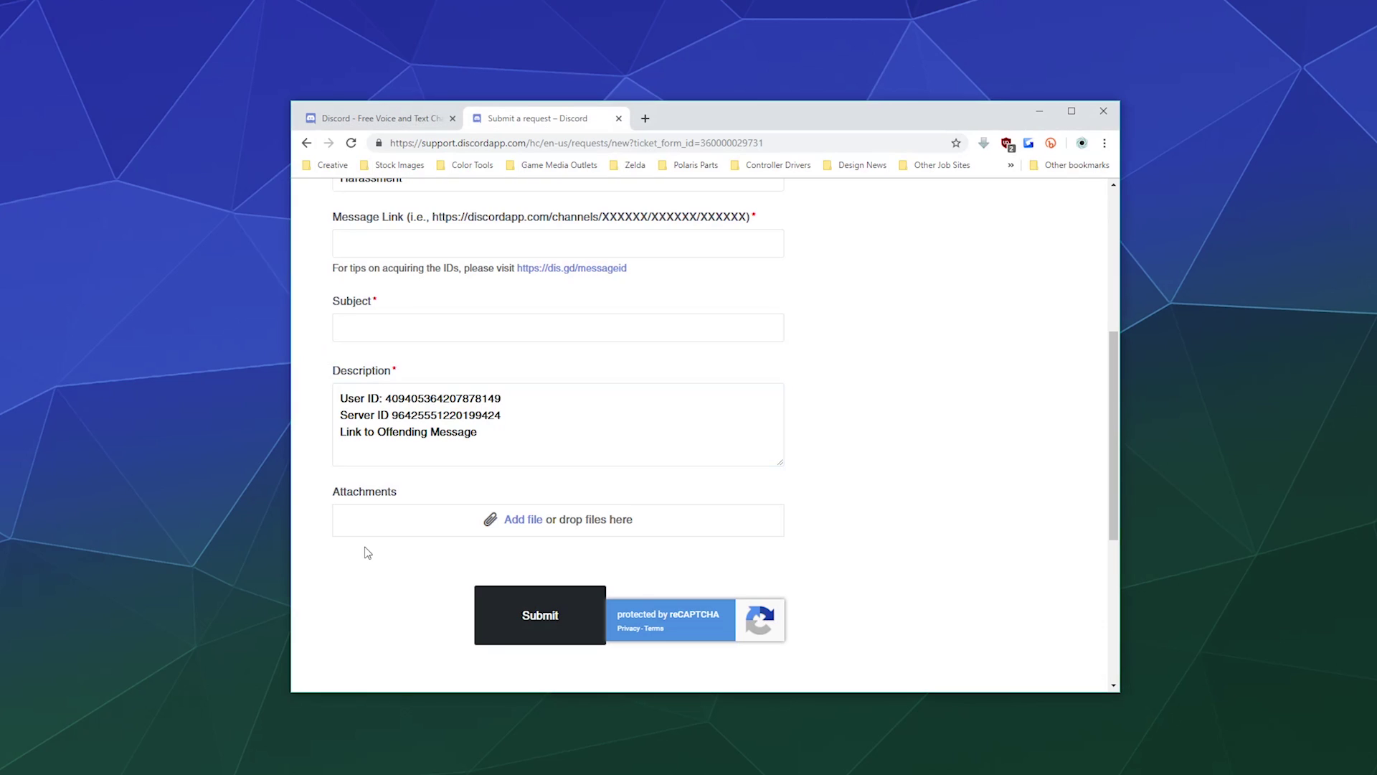
{"action": "left_click", "coordinate": [498, 444]}
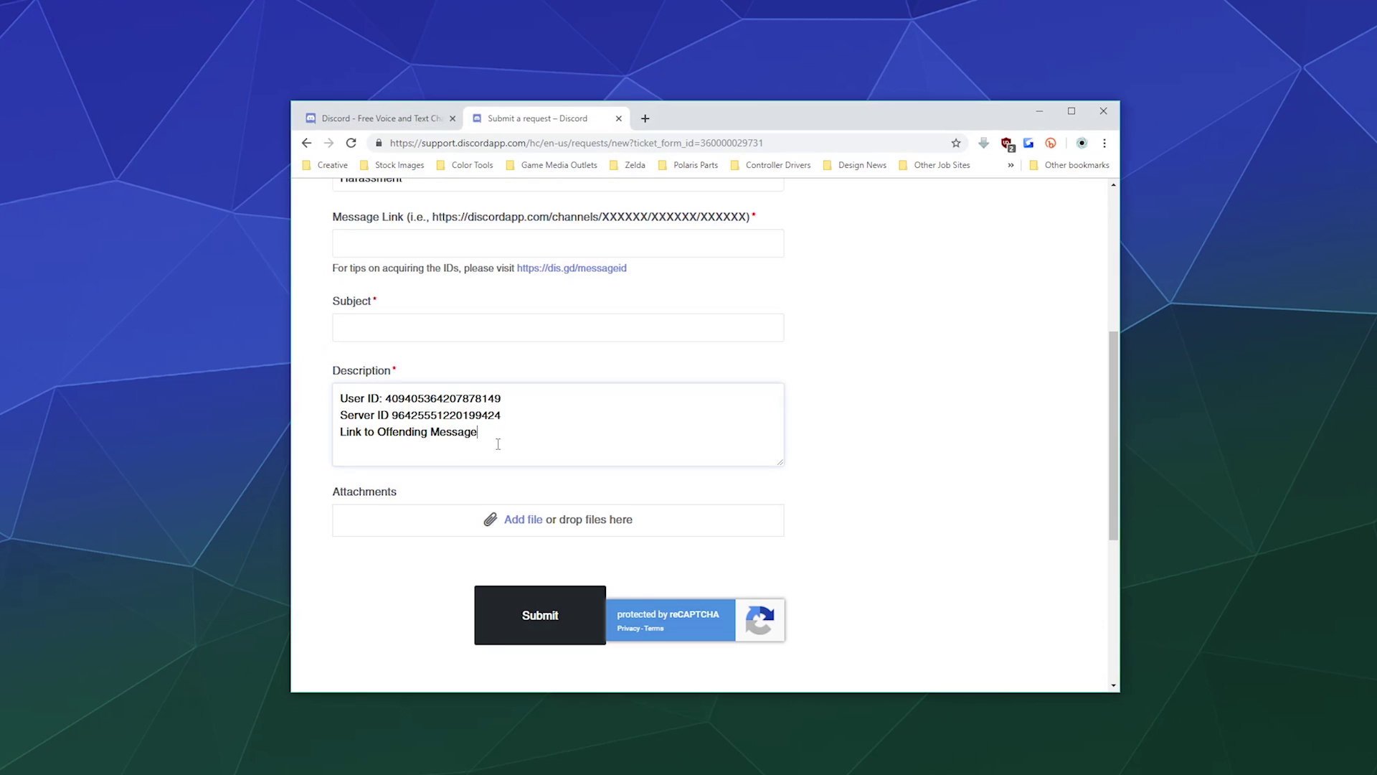
{"action": "type", "text": ":"}
{"action": "key", "text": "Return"}
{"action": "key", "text": "ctrl+v"}
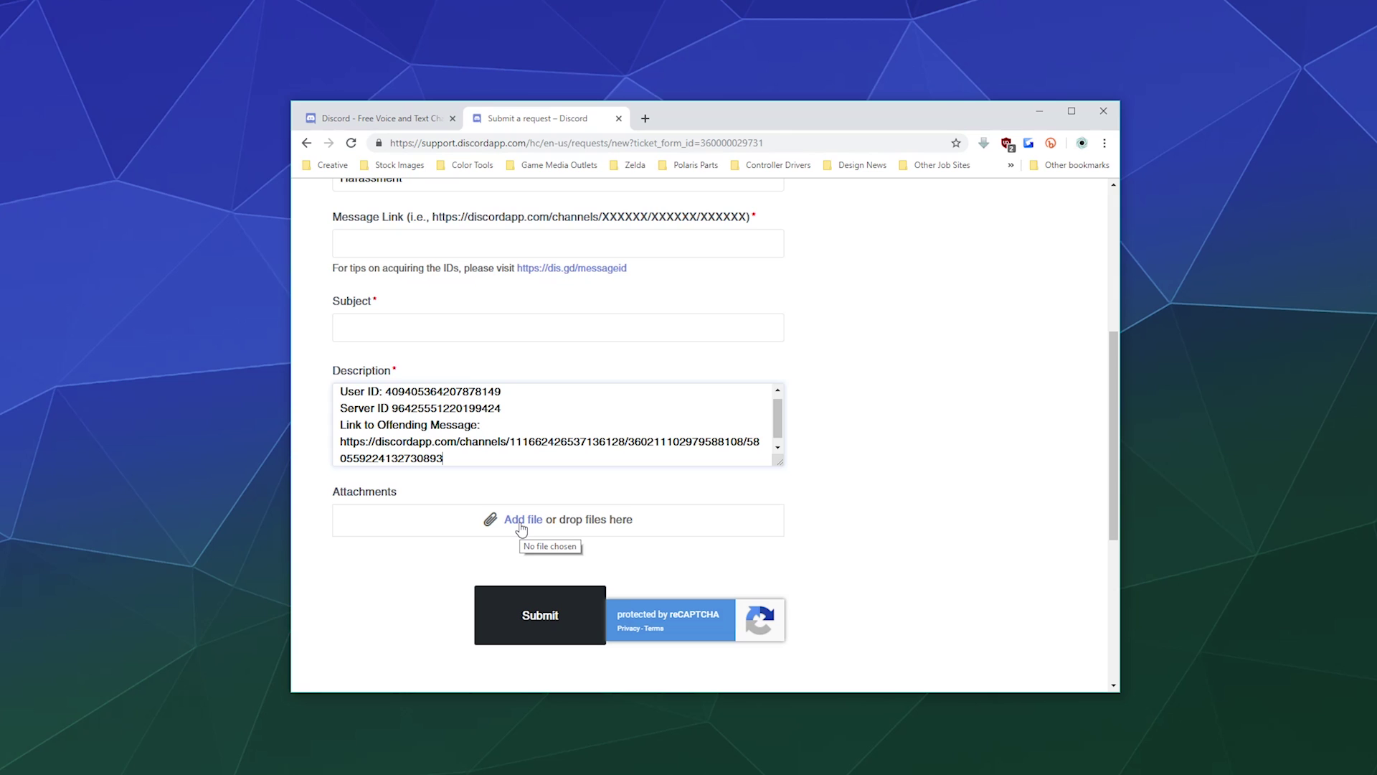
Review the whole request form, from the help category through the description and attachments to the submit area.
{"action": "scroll", "coordinate": [942, 458], "scroll_direction": "up", "scroll_amount": 5}
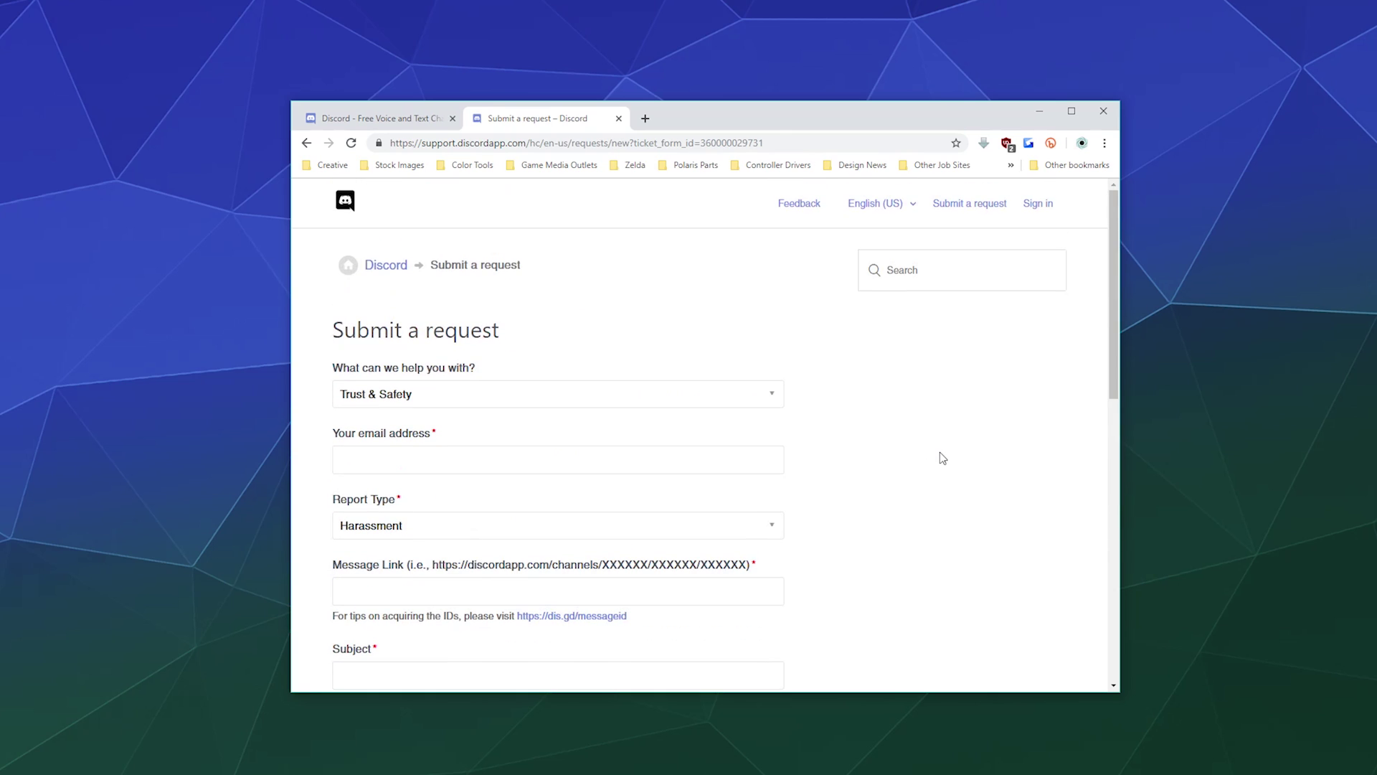
{"action": "scroll", "coordinate": [941, 457], "scroll_direction": "down", "scroll_amount": 8}
{"action": "scroll", "coordinate": [942, 458], "scroll_direction": "up", "scroll_amount": 2}
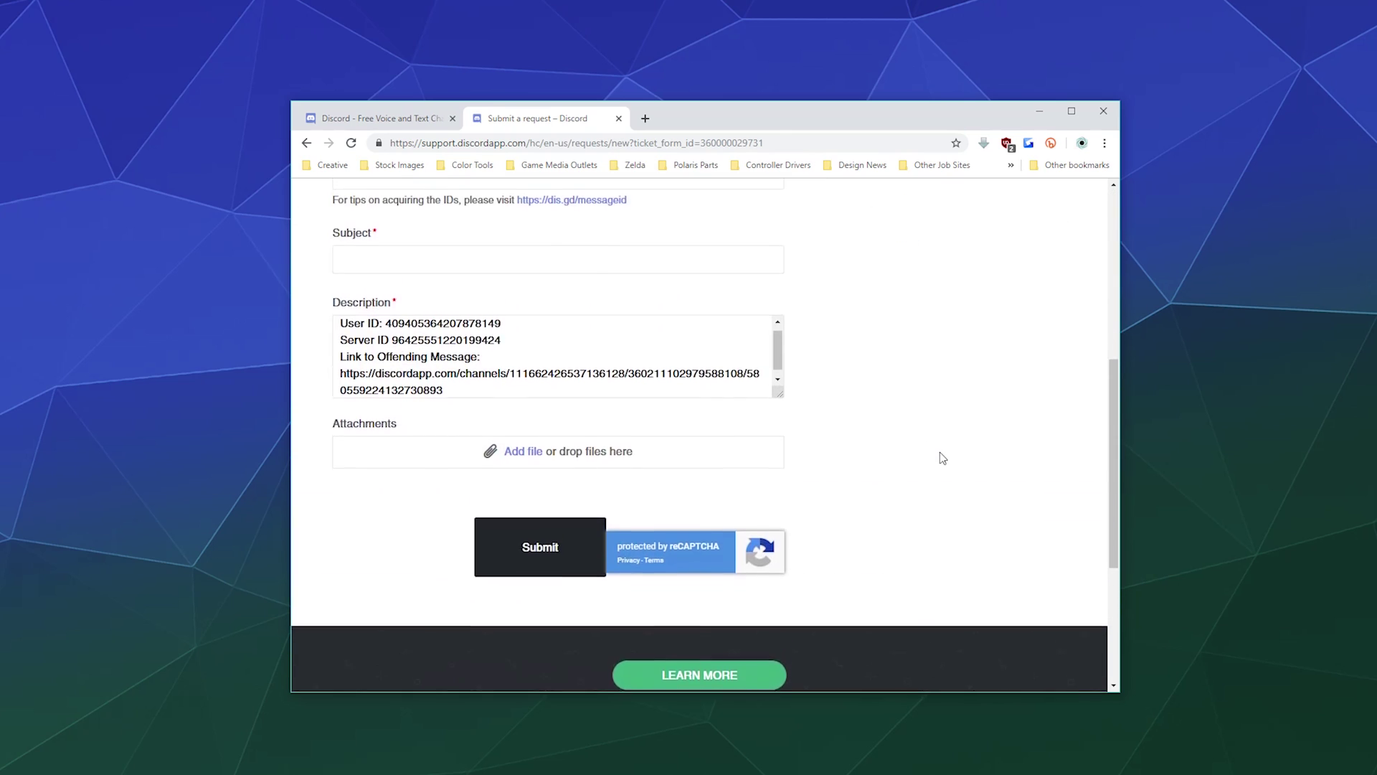
{"action": "scroll", "coordinate": [942, 457], "scroll_direction": "up", "scroll_amount": 3}
{"action": "scroll", "coordinate": [941, 458], "scroll_direction": "down", "scroll_amount": 4}
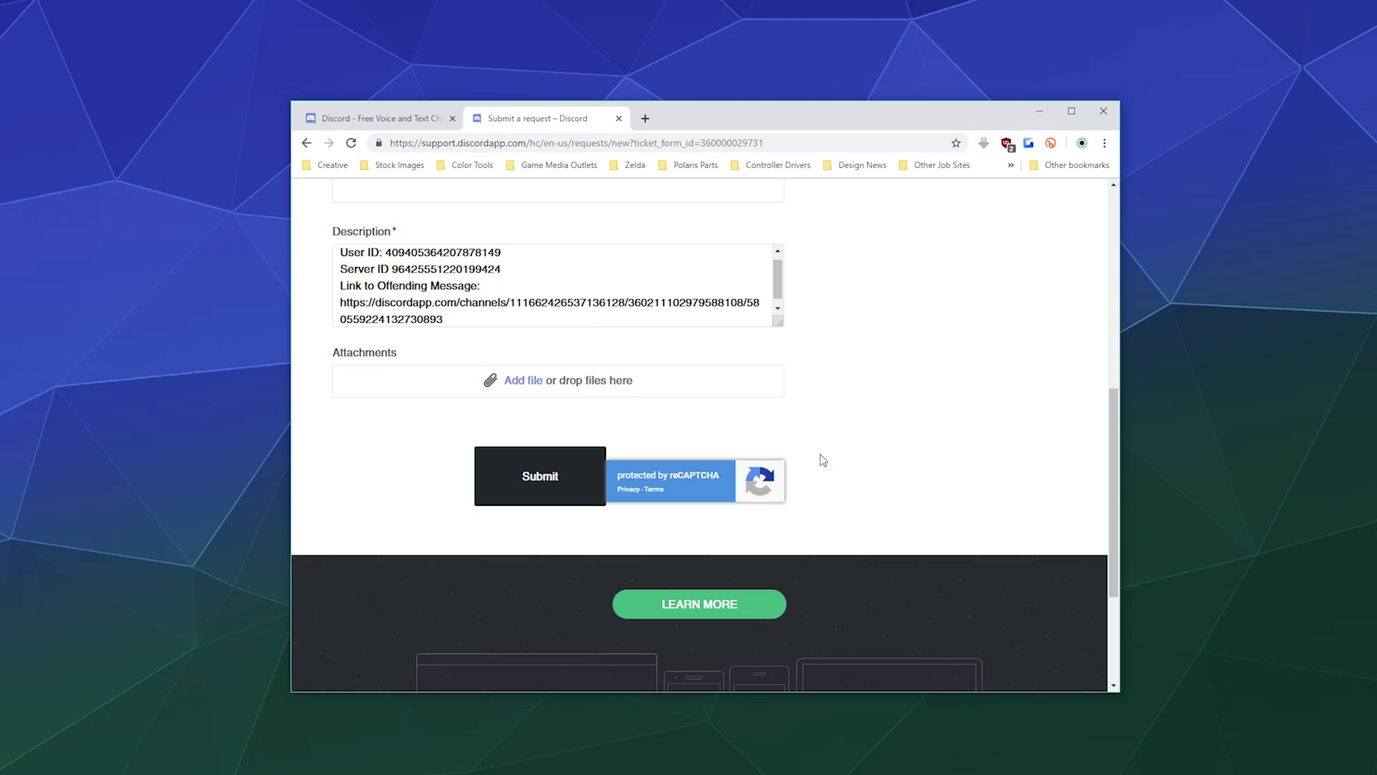
{"action": "left_click", "coordinate": [540, 482]}
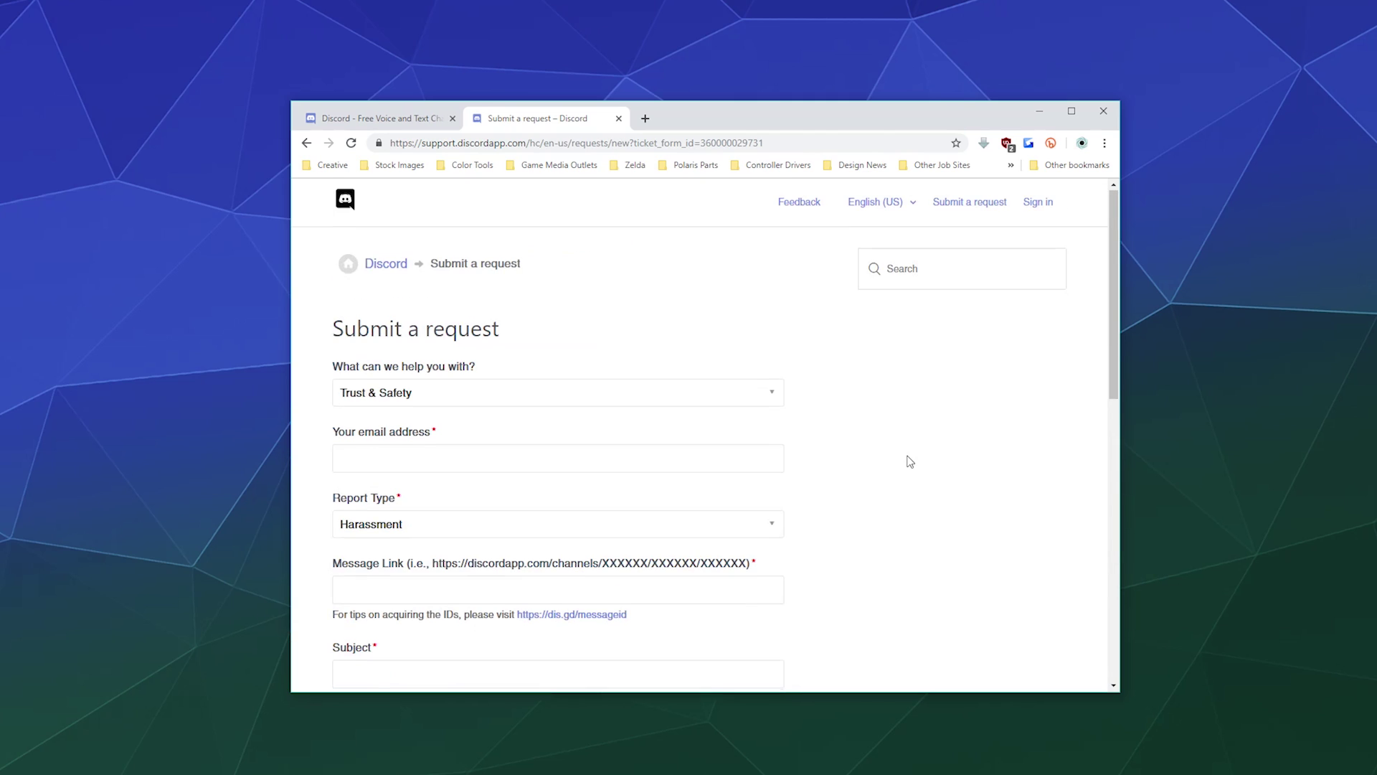
{"action": "scroll", "coordinate": [909, 460], "scroll_direction": "down", "scroll_amount": 3}
{"action": "scroll", "coordinate": [909, 461], "scroll_direction": "down", "scroll_amount": 1}
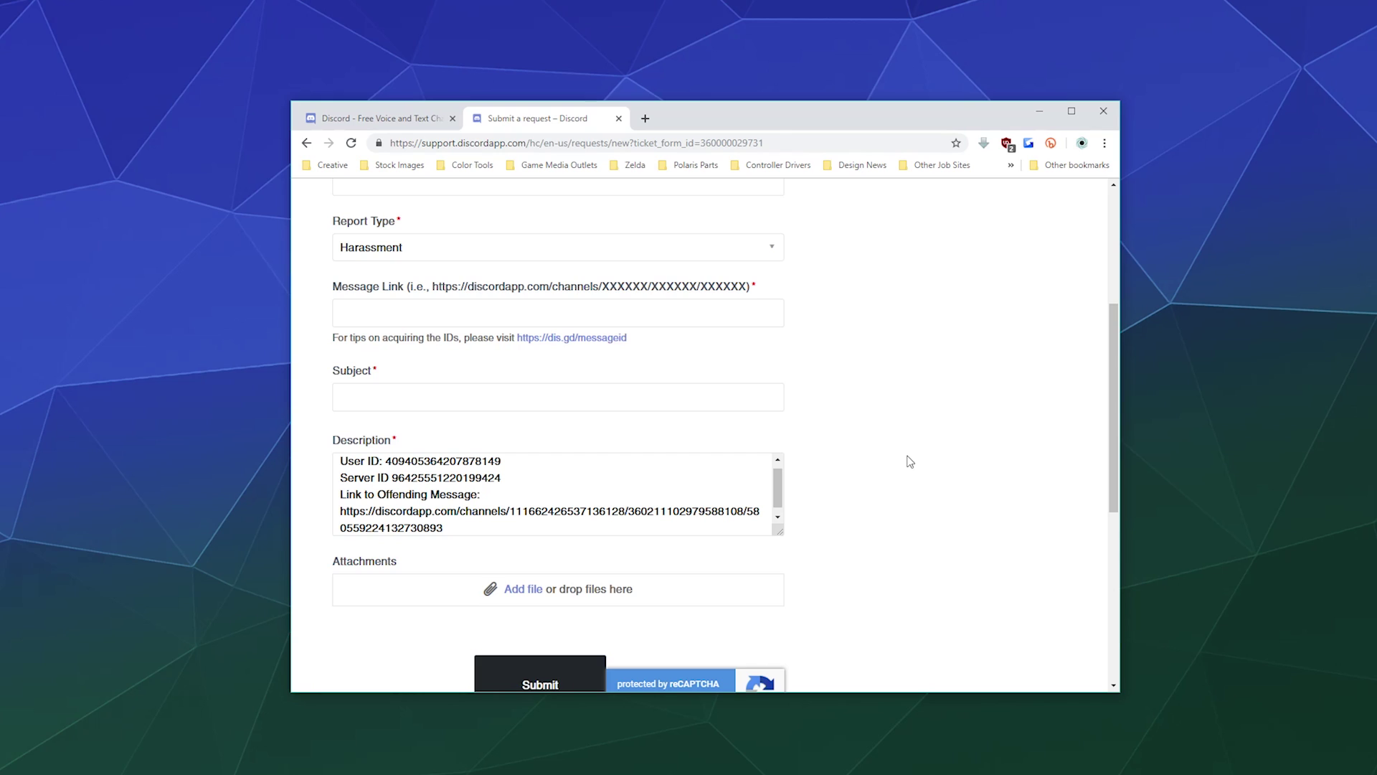